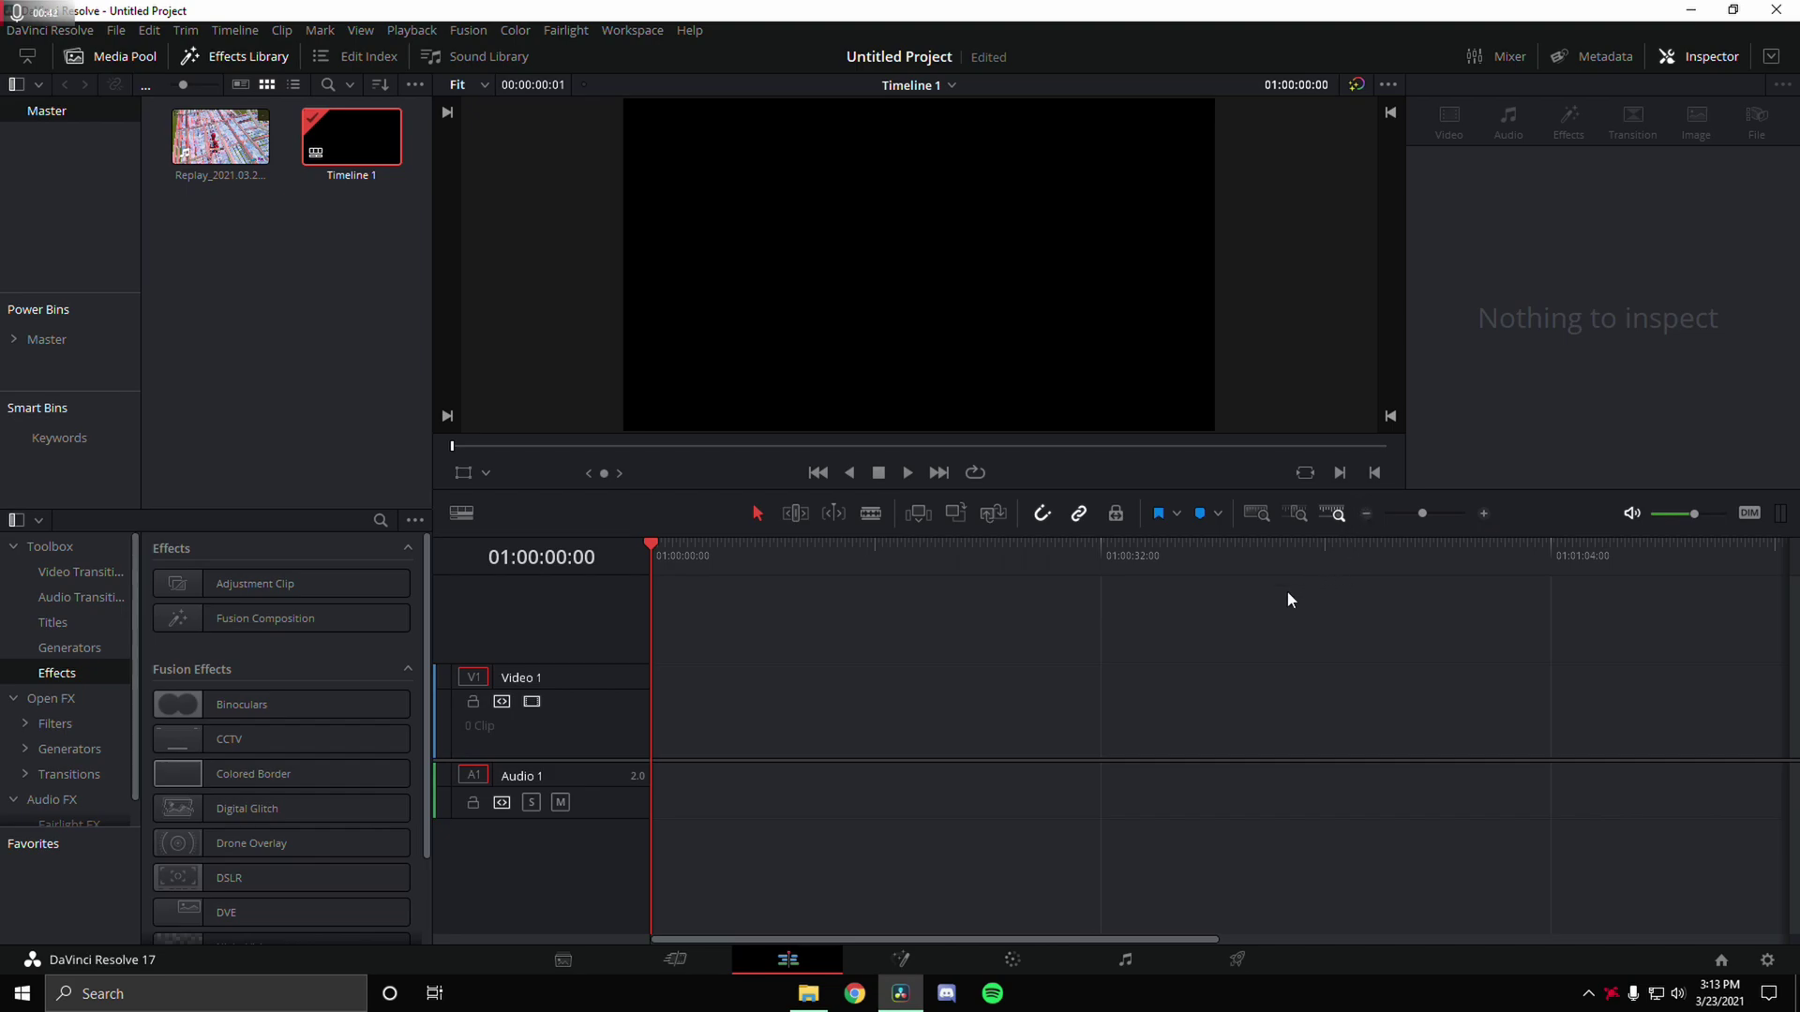
# Import two more Replay gameplay clips from File Explorer into the Master bin of the media pool.
pyautogui.click(808, 994)
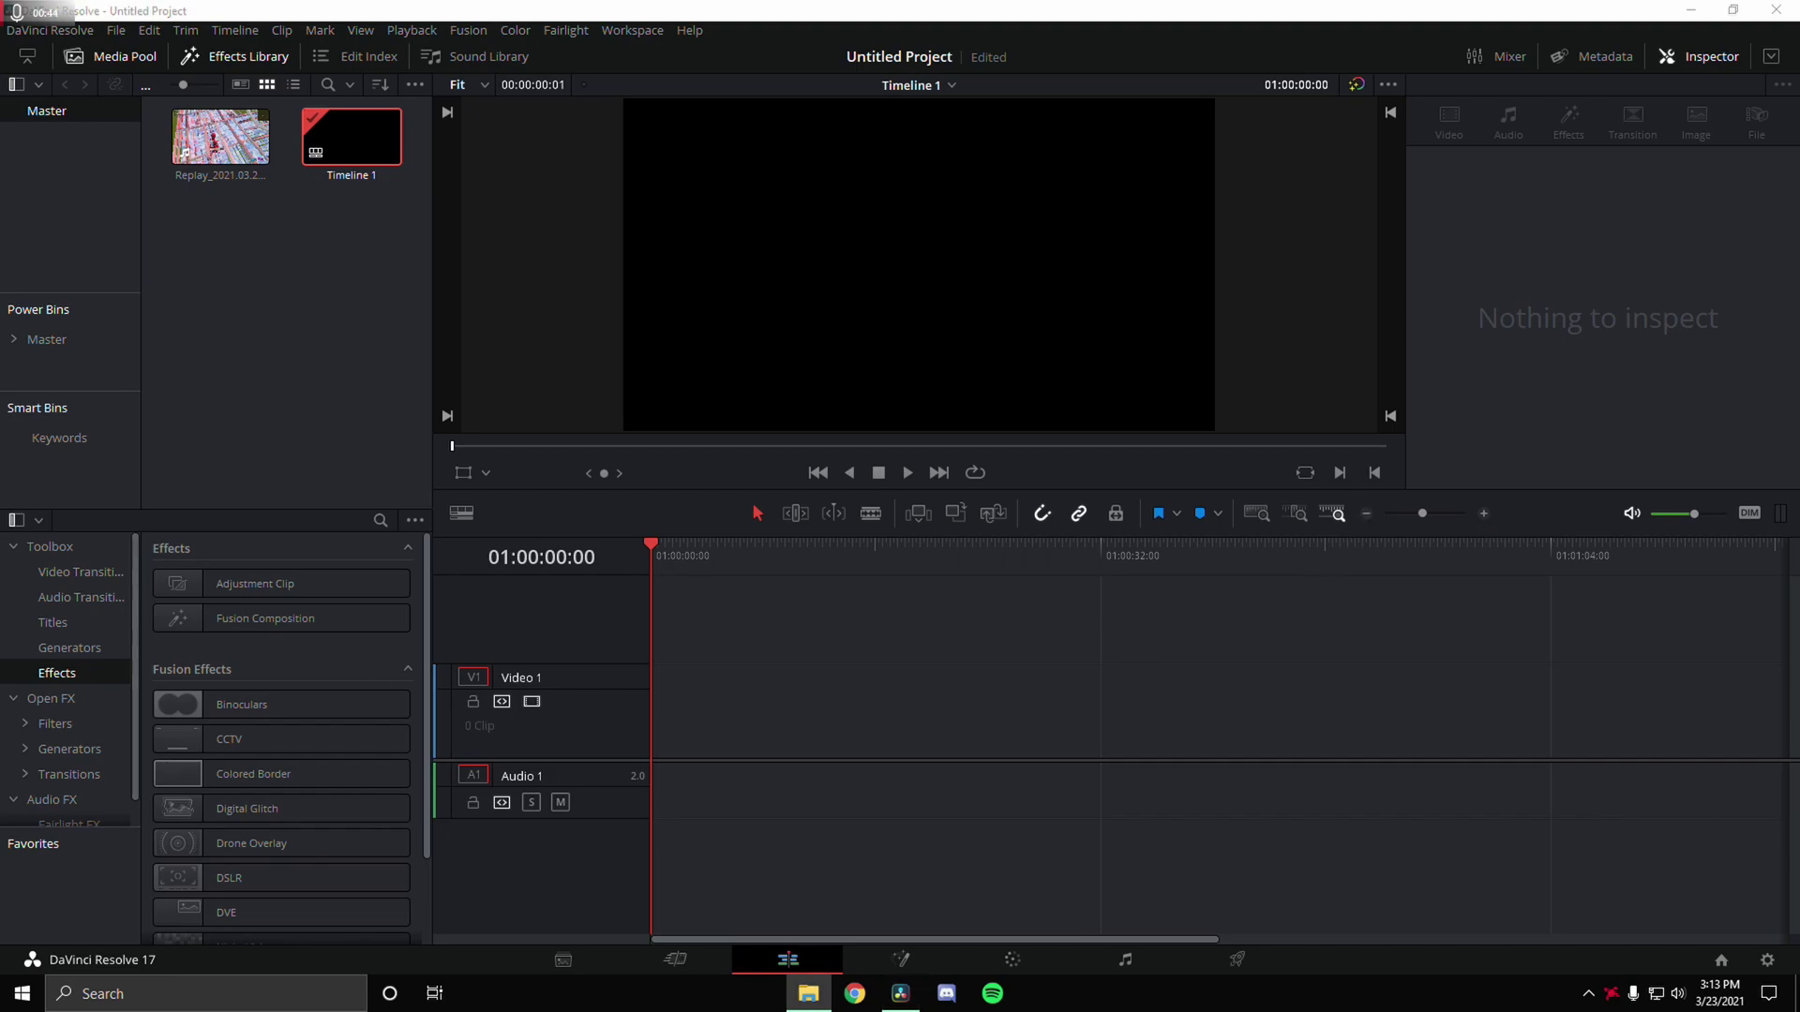
pyautogui.moveTo(4, 745); pyautogui.dragTo(314, 272)
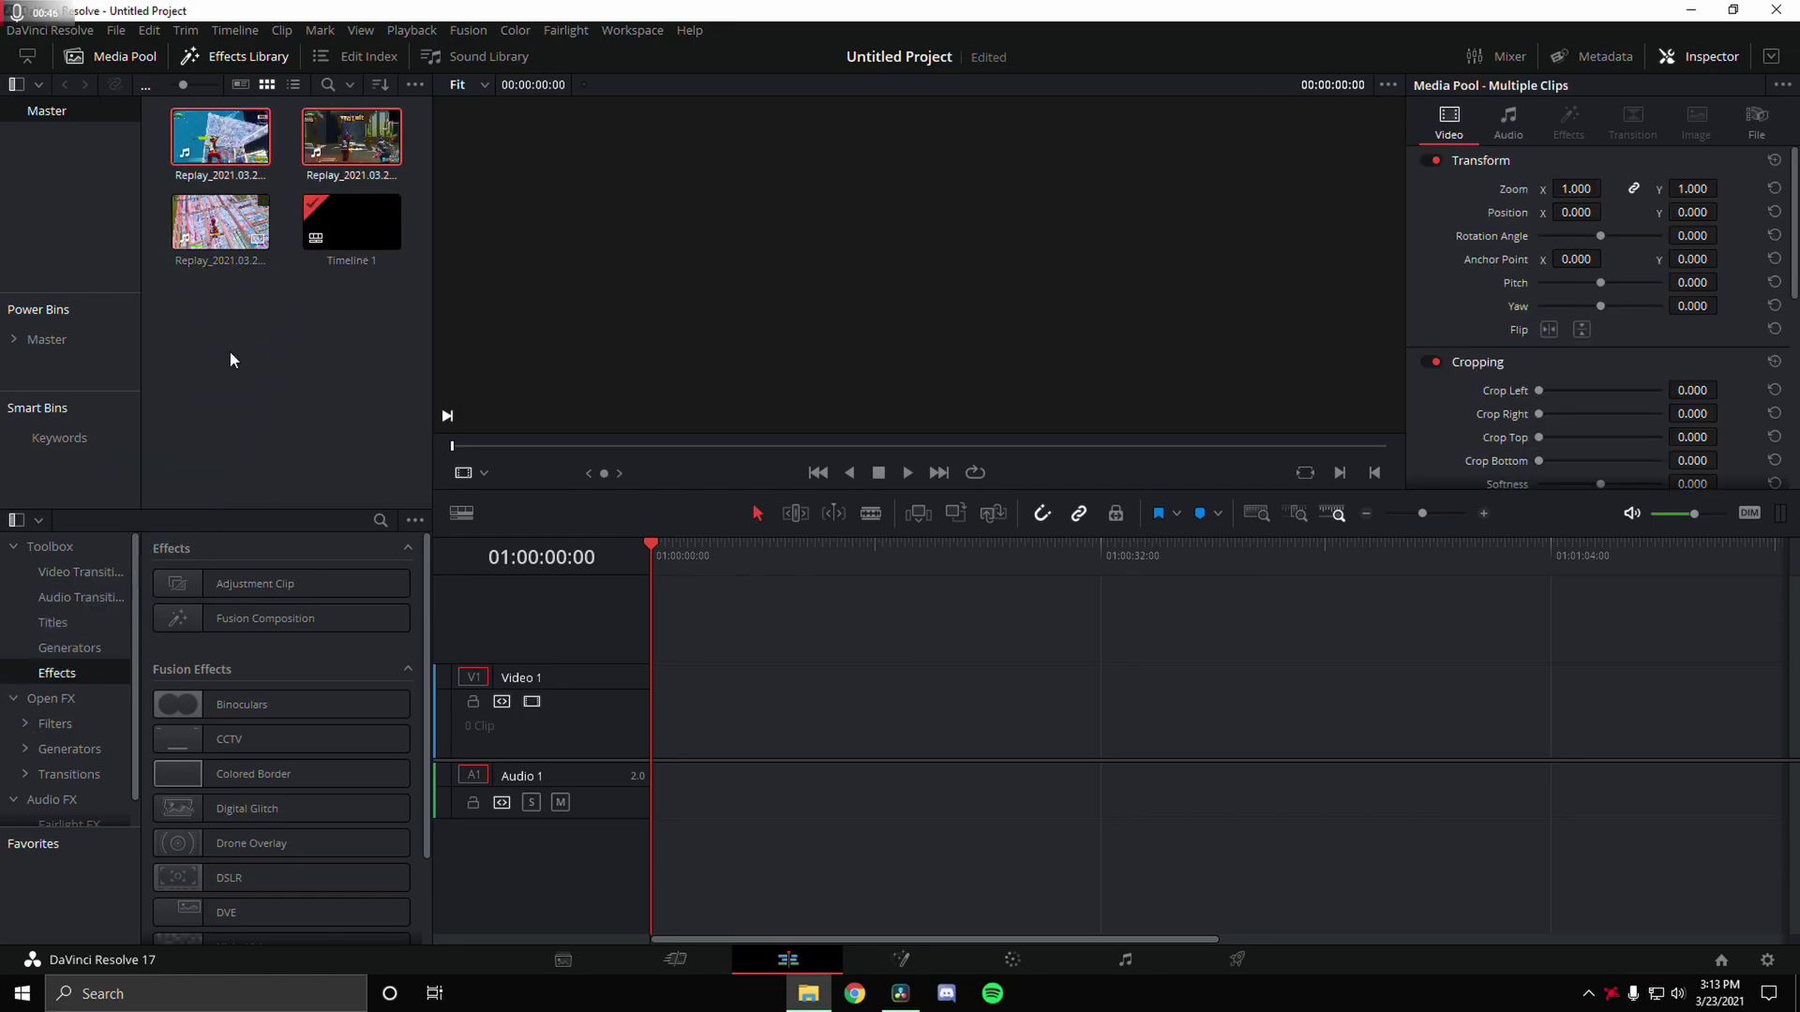
pyautogui.click(233, 360)
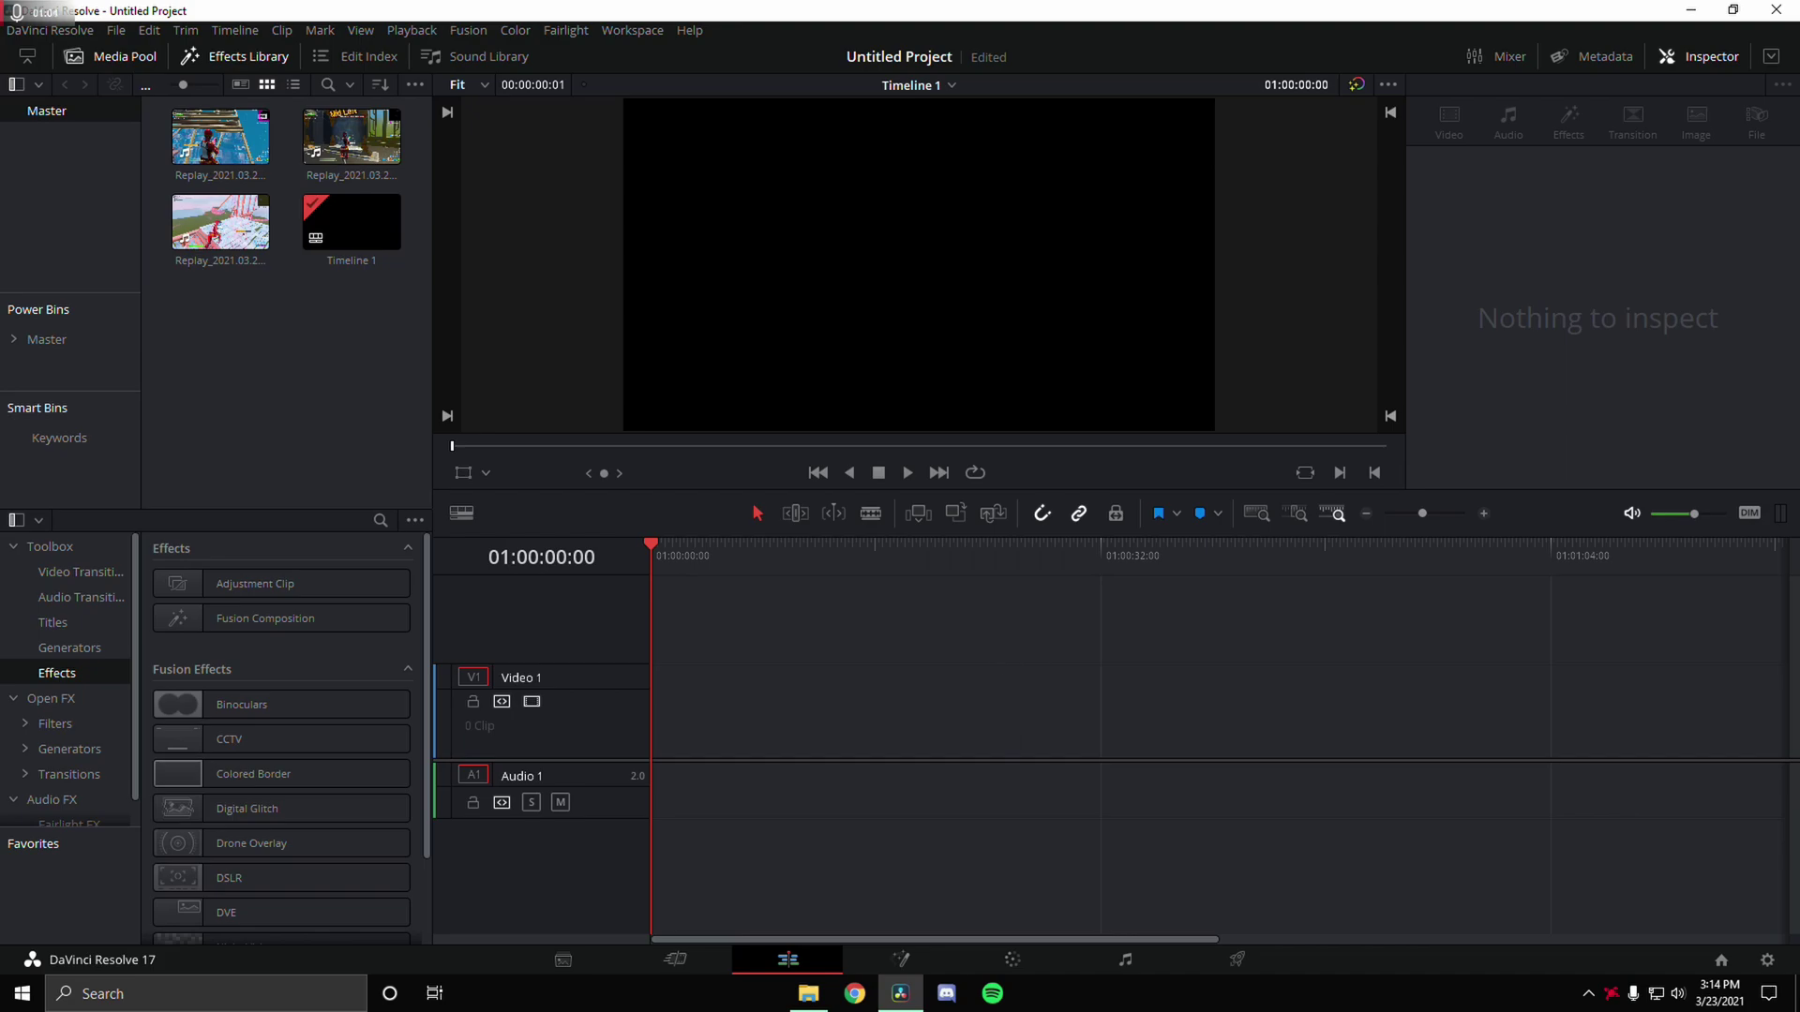
# Add the Punchline MP3 from File Explorer at the start of the timeline and move it down onto Audio 2.
pyautogui.hotkey('alt', 'Tab')
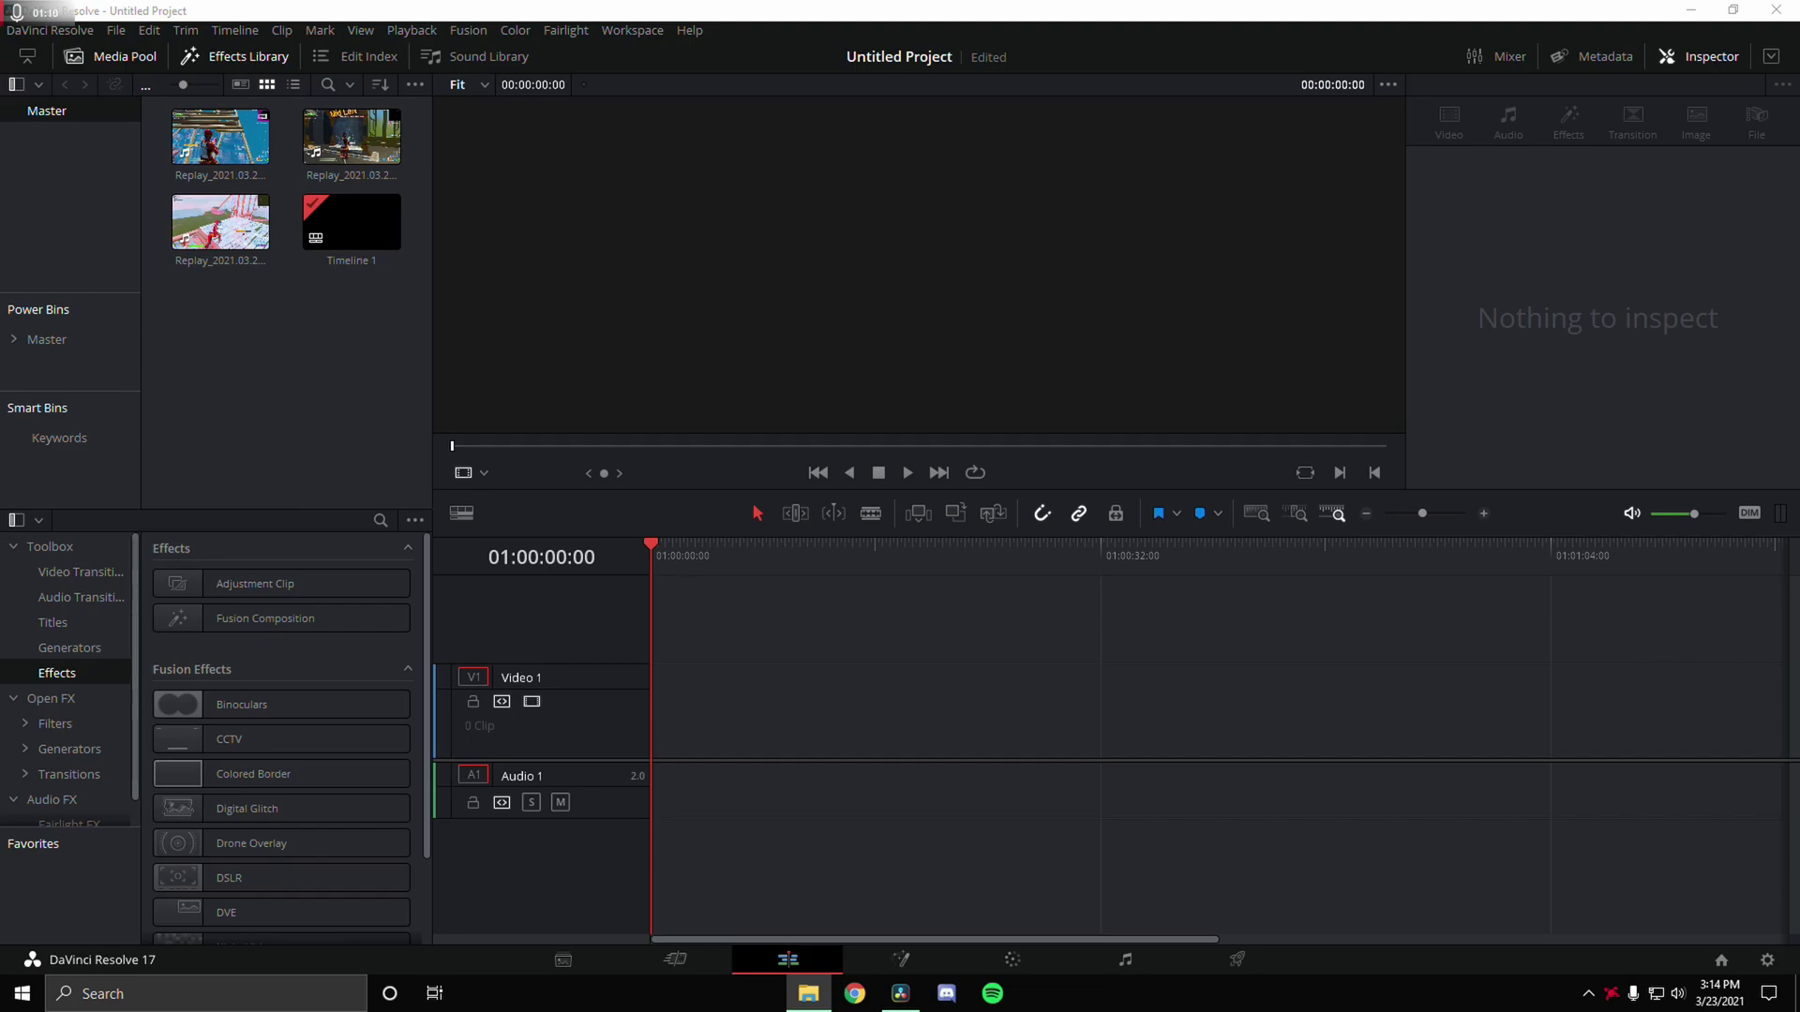
pyautogui.moveTo(440, 659); pyautogui.dragTo(656, 792)
pyautogui.moveTo(1412, 514); pyautogui.dragTo(1425, 514)
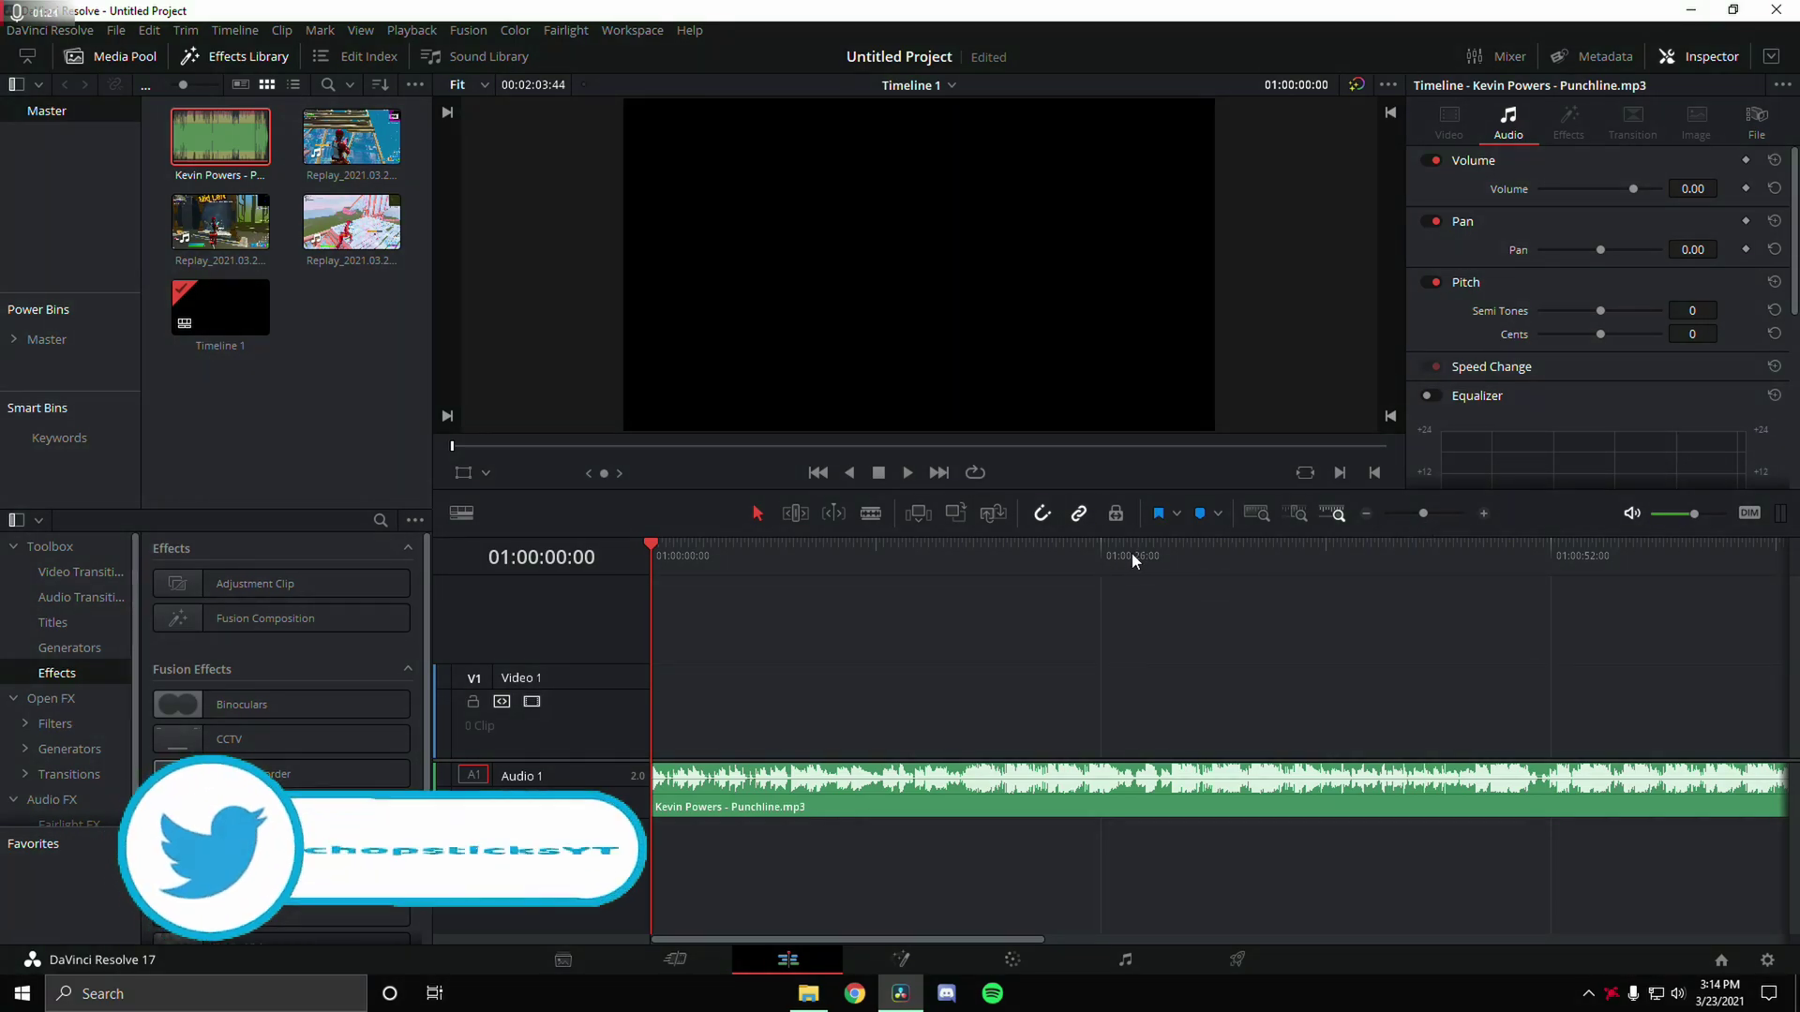
pyautogui.click(359, 190)
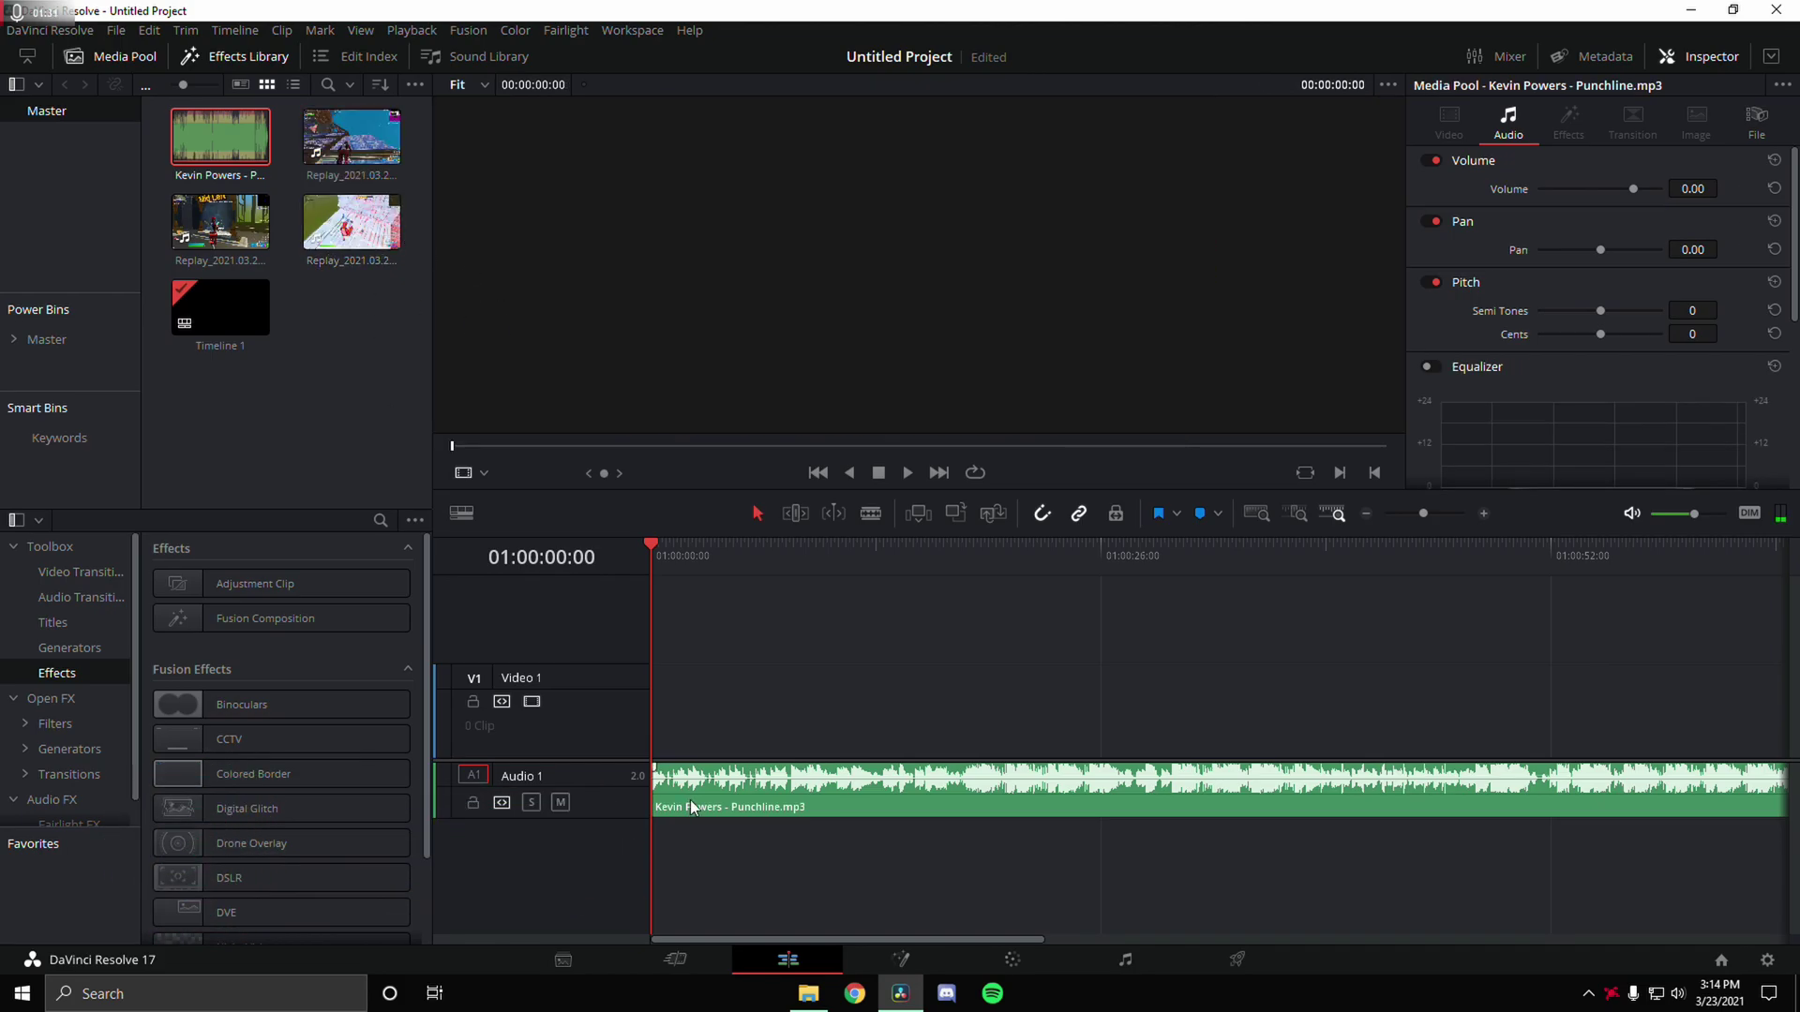
pyautogui.click(692, 808)
pyautogui.moveTo(689, 810); pyautogui.dragTo(691, 847)
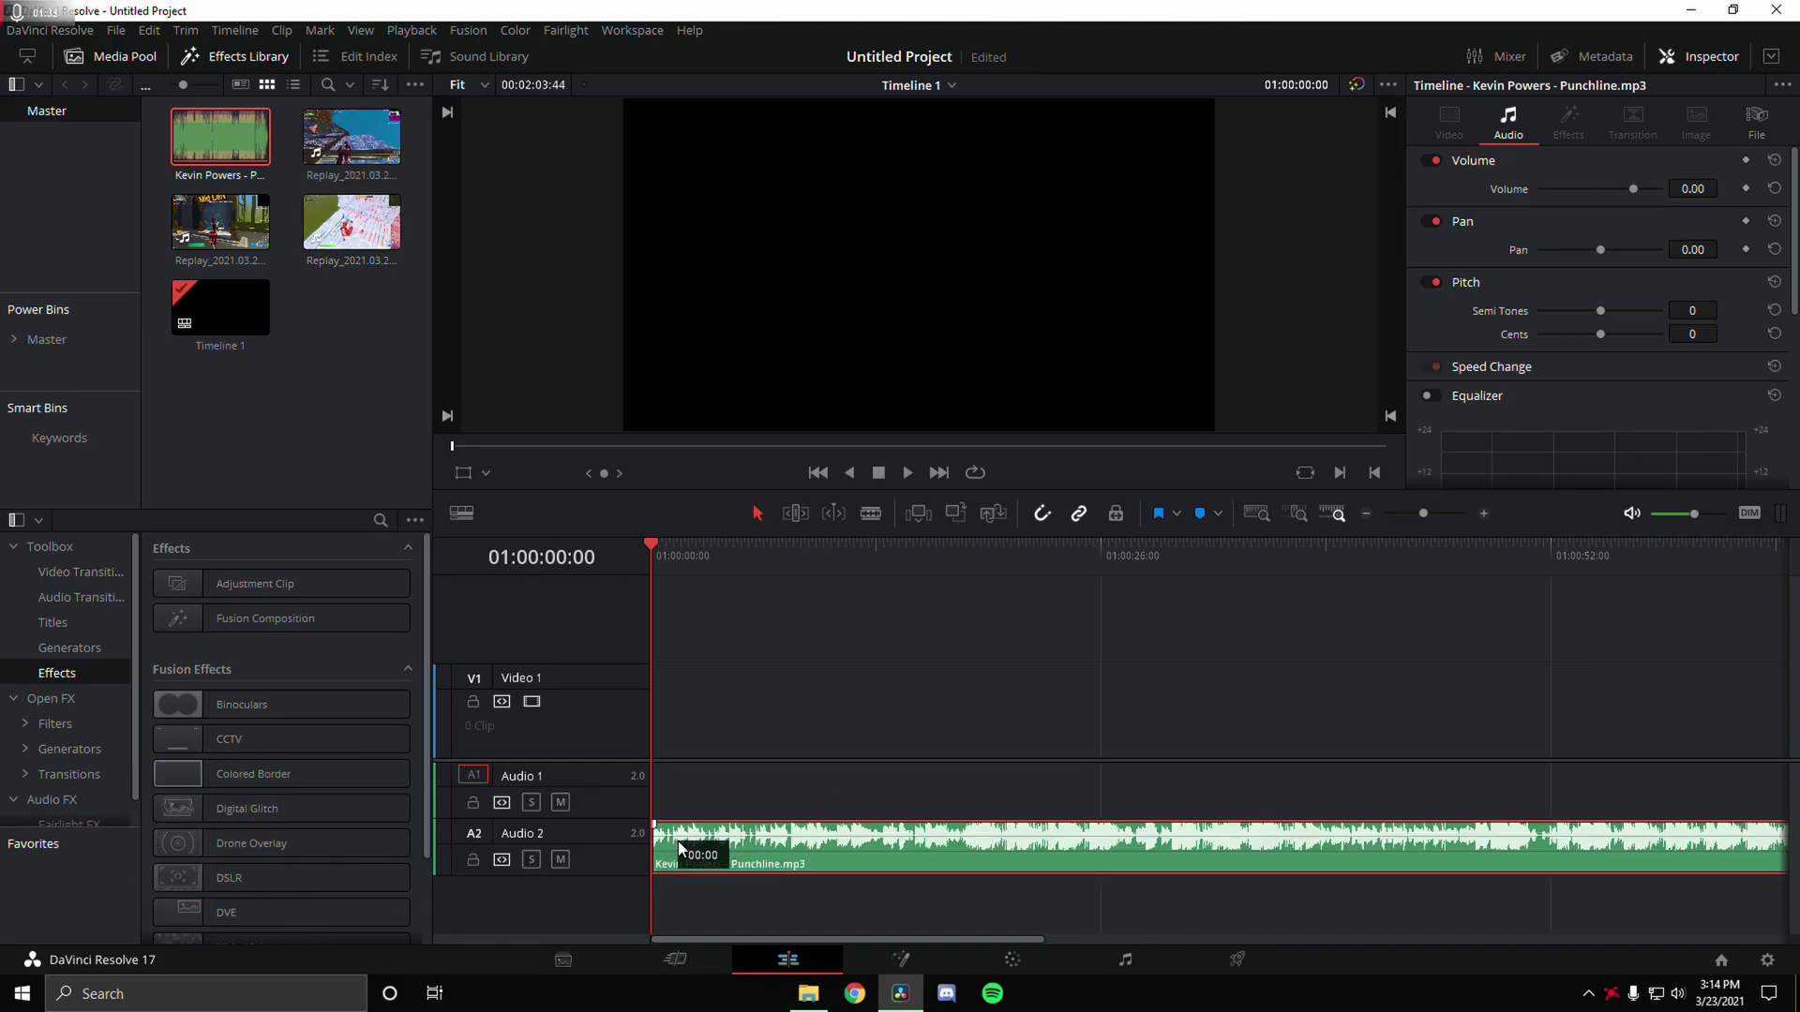
# Place Replay_2021.03.21-17.46.mp4 on Video 1 and Audio 1 starting about 13 seconds in, and reduce the Video 1 track height.
pyautogui.click(384, 176)
pyautogui.moveTo(384, 176); pyautogui.dragTo(1057, 741)
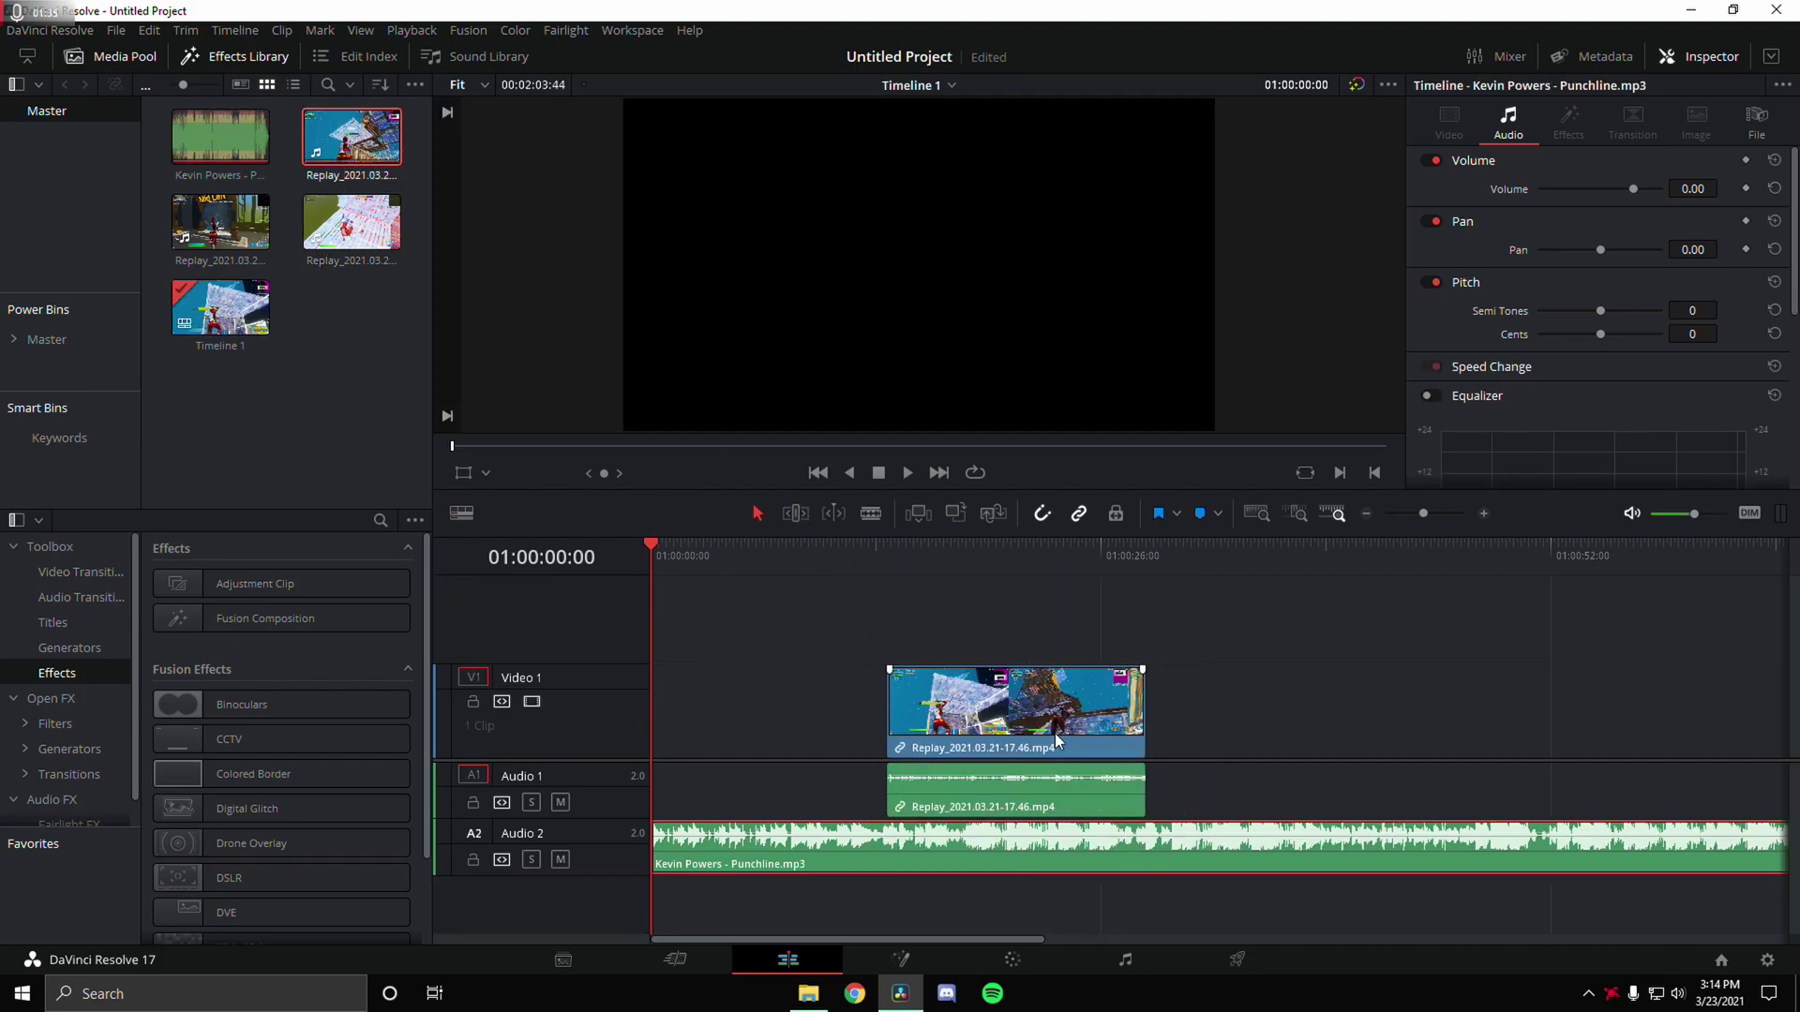
pyautogui.moveTo(559, 666); pyautogui.dragTo(566, 691)
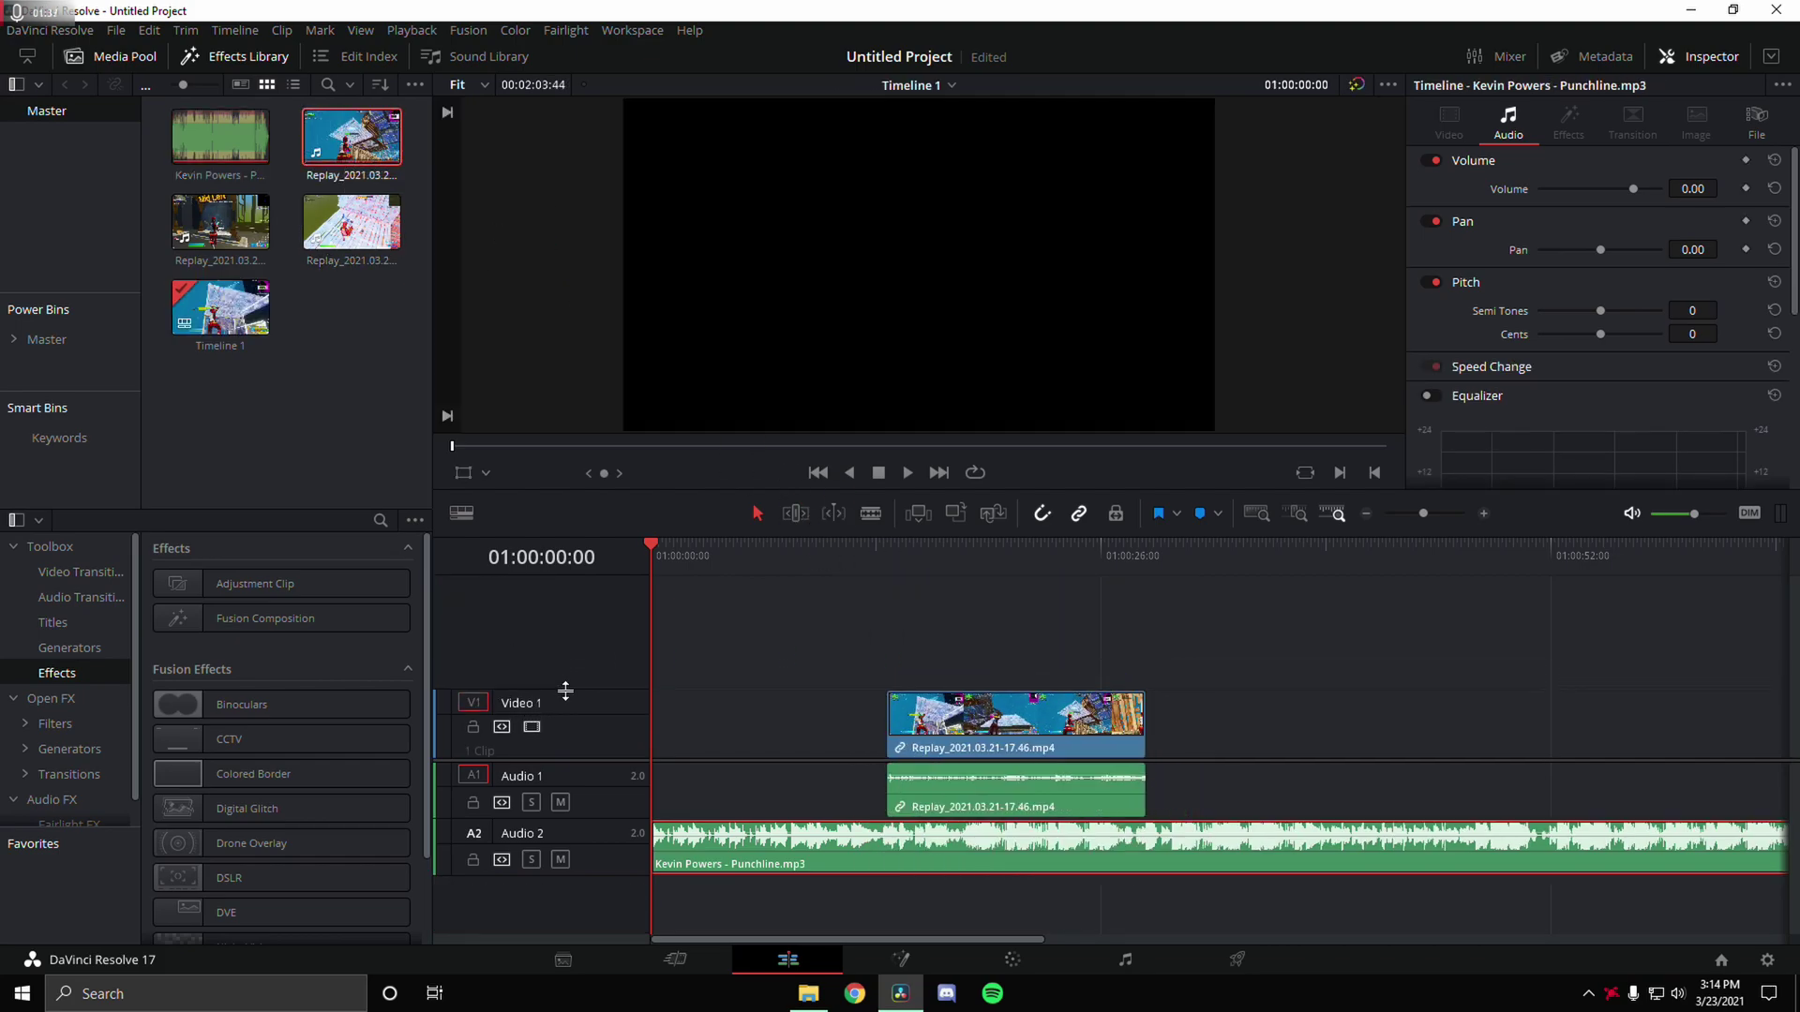
pyautogui.moveTo(1349, 711); pyautogui.dragTo(1297, 709)
pyautogui.moveTo(1487, 670); pyautogui.dragTo(1105, 656)
# Play the music to find the first beat and add a marker to the music clip at 01:00:19:05.
pyautogui.click(1281, 569)
pyautogui.press('space')
pyautogui.moveTo(1426, 513); pyautogui.dragTo(1440, 511)
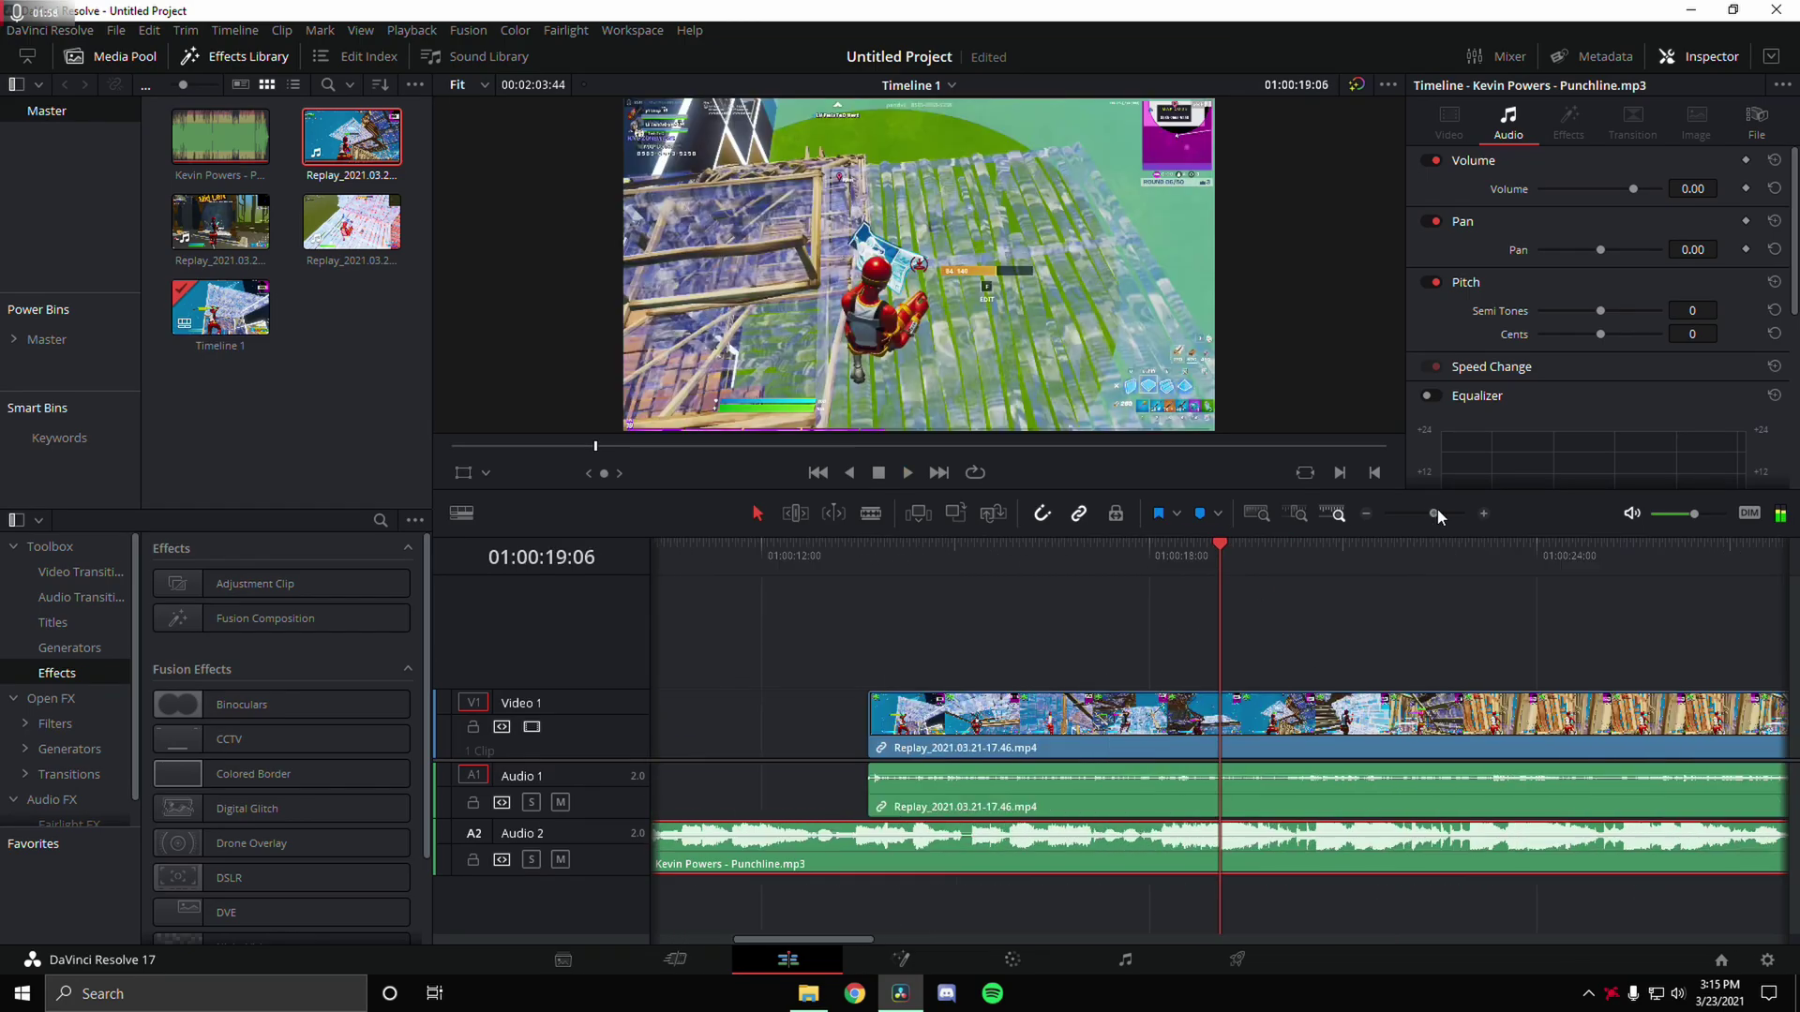
pyautogui.moveTo(1216, 560)
pyautogui.mouseDown()
pyautogui.moveTo(1198, 559)
pyautogui.moveTo(1220, 559)
pyautogui.mouseUp()
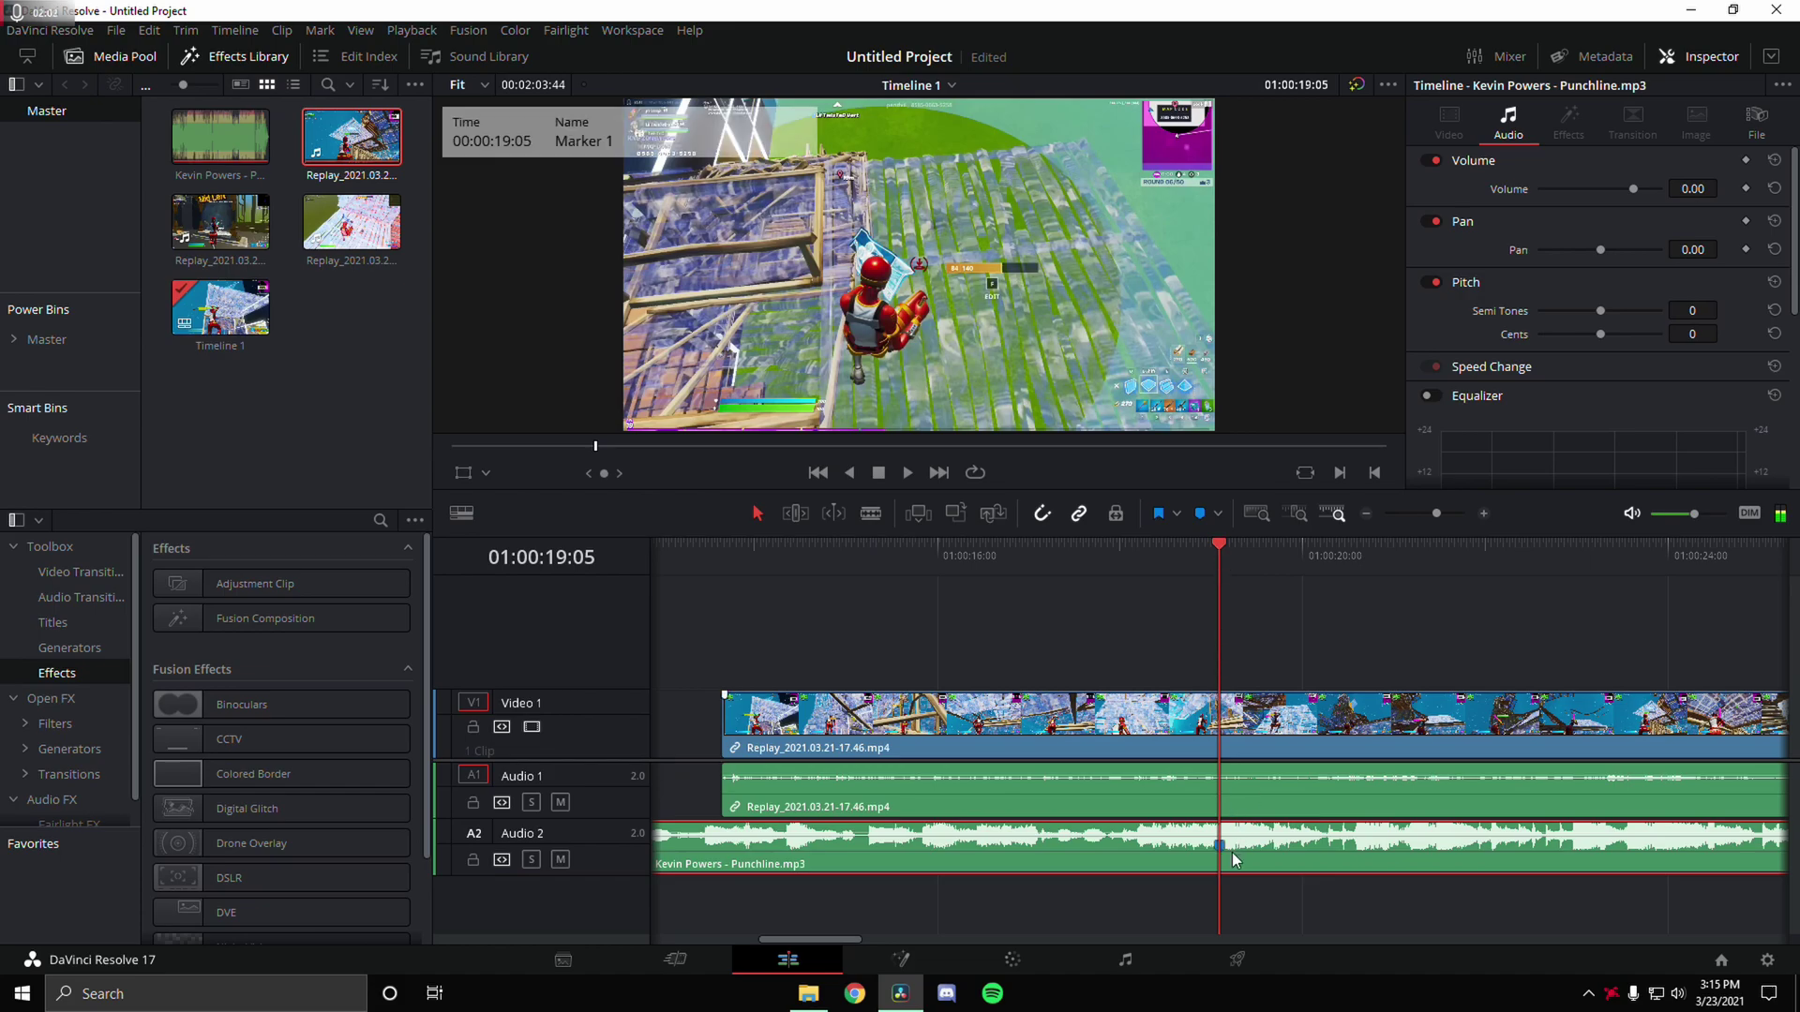
# Play on to the second beat and add a marker to the music clip at 01:00:21:27.
pyautogui.press('space')
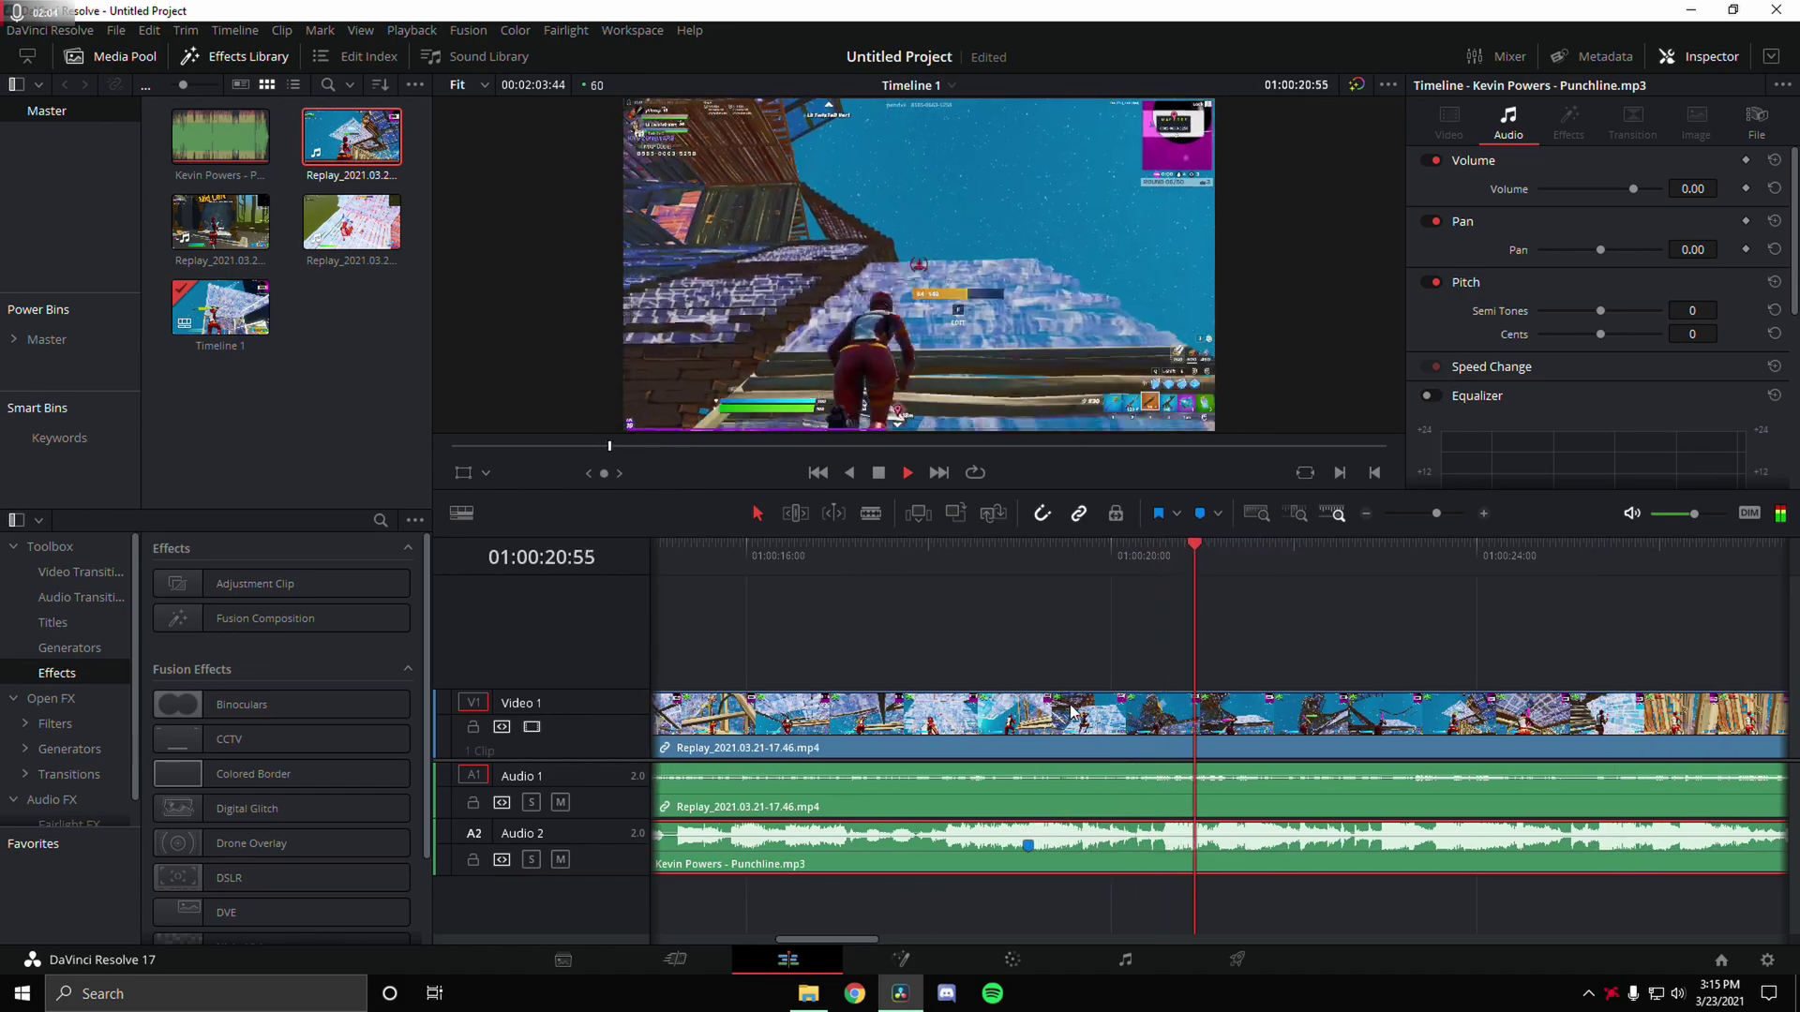
pyautogui.moveTo(1247, 555); pyautogui.dragTo(1244, 557)
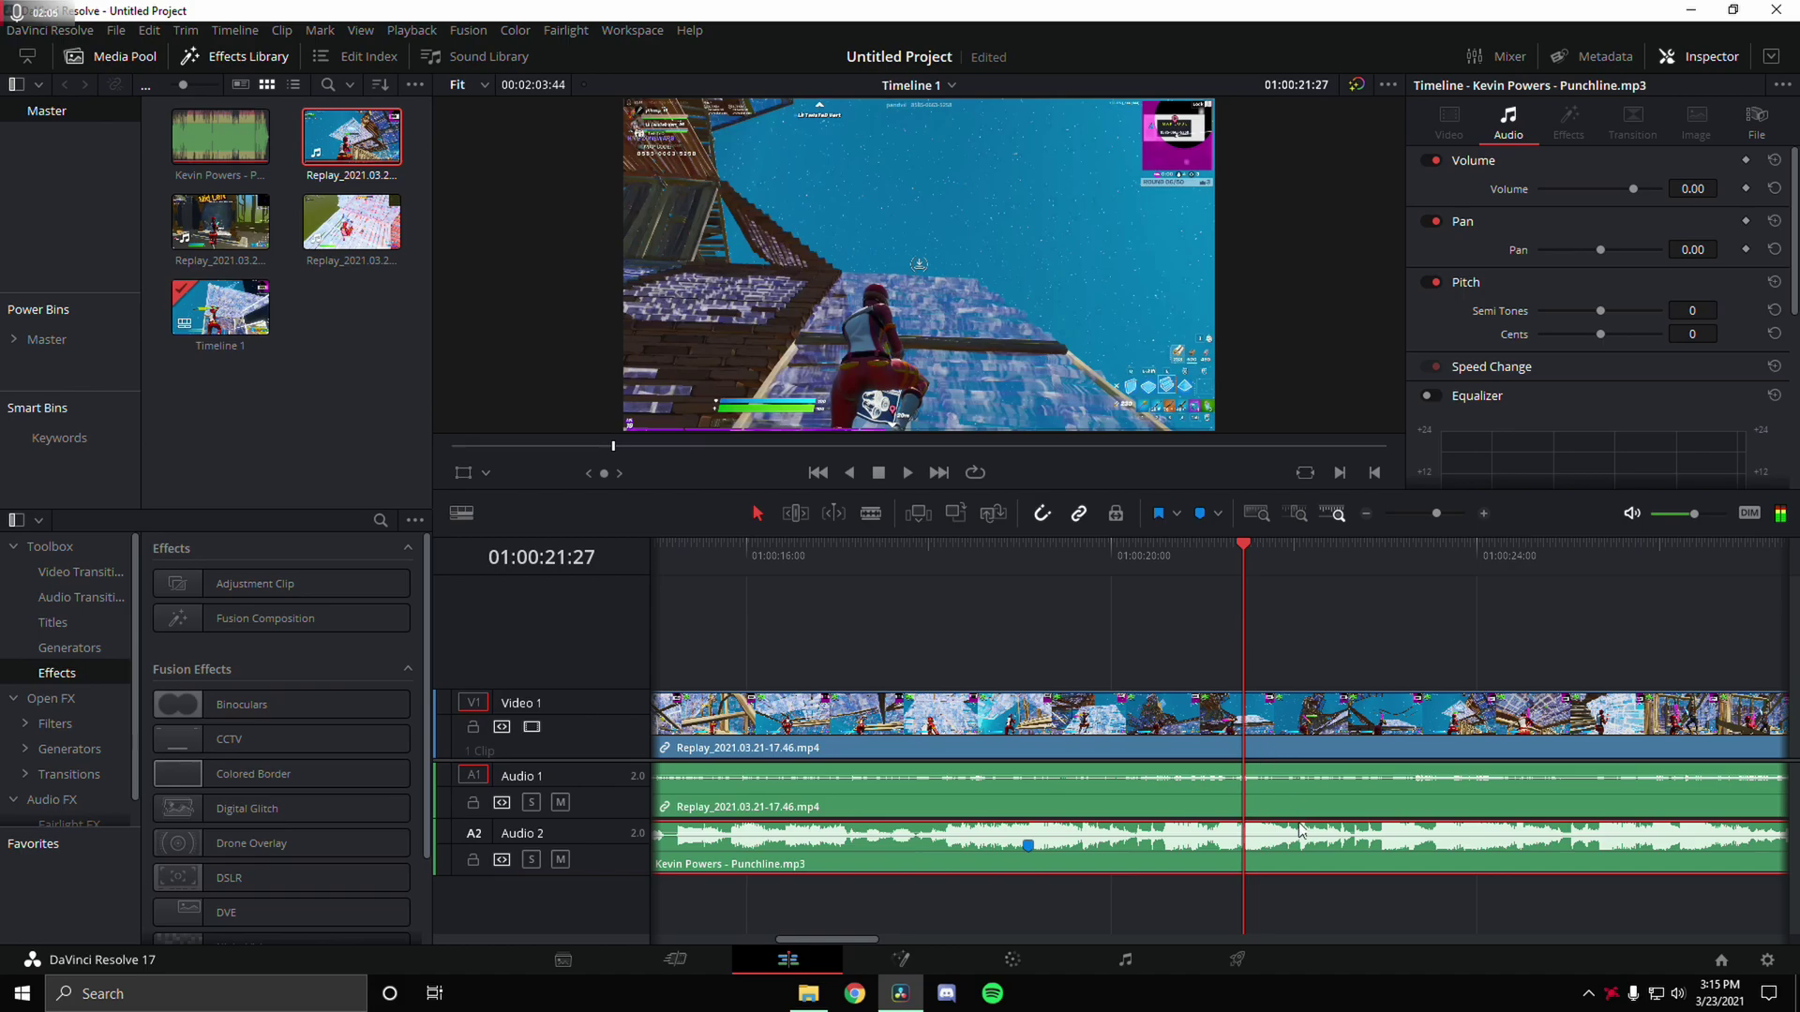
pyautogui.press('m')
# Add a third beat marker to the music clip at 01:00:23:53 and play briefly past it.
pyautogui.press('space')
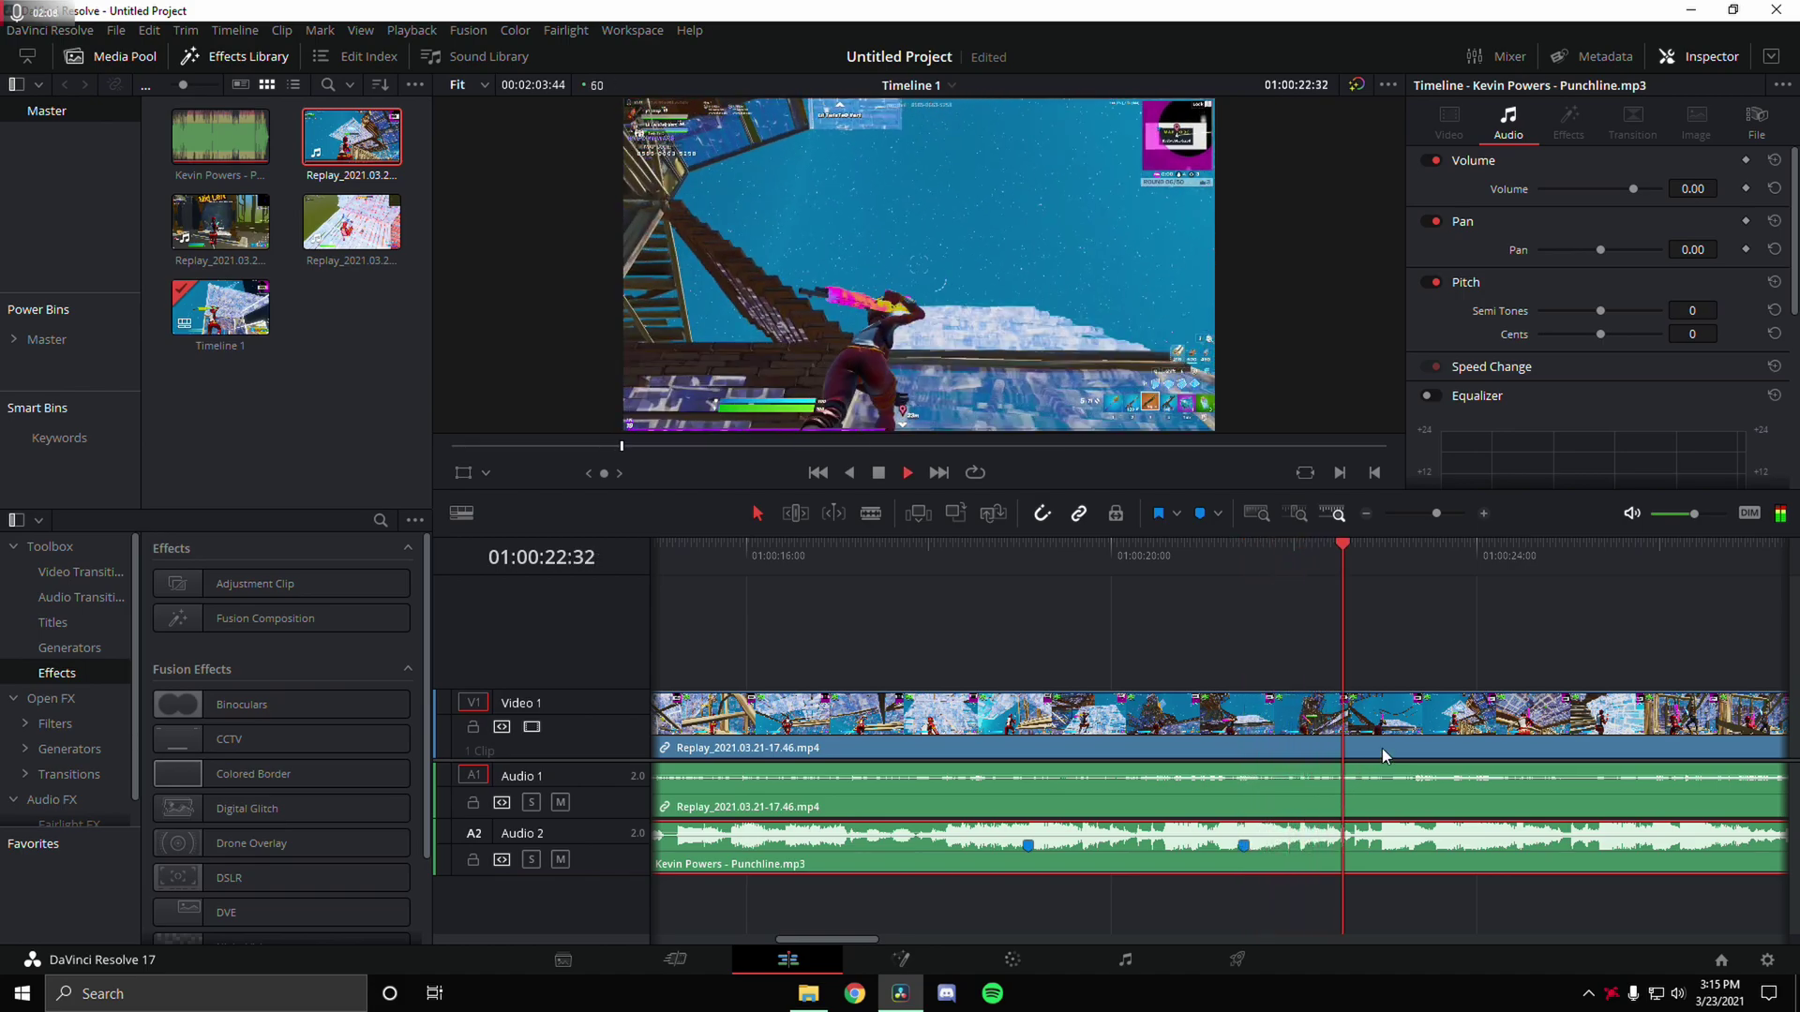
pyautogui.click(1464, 565)
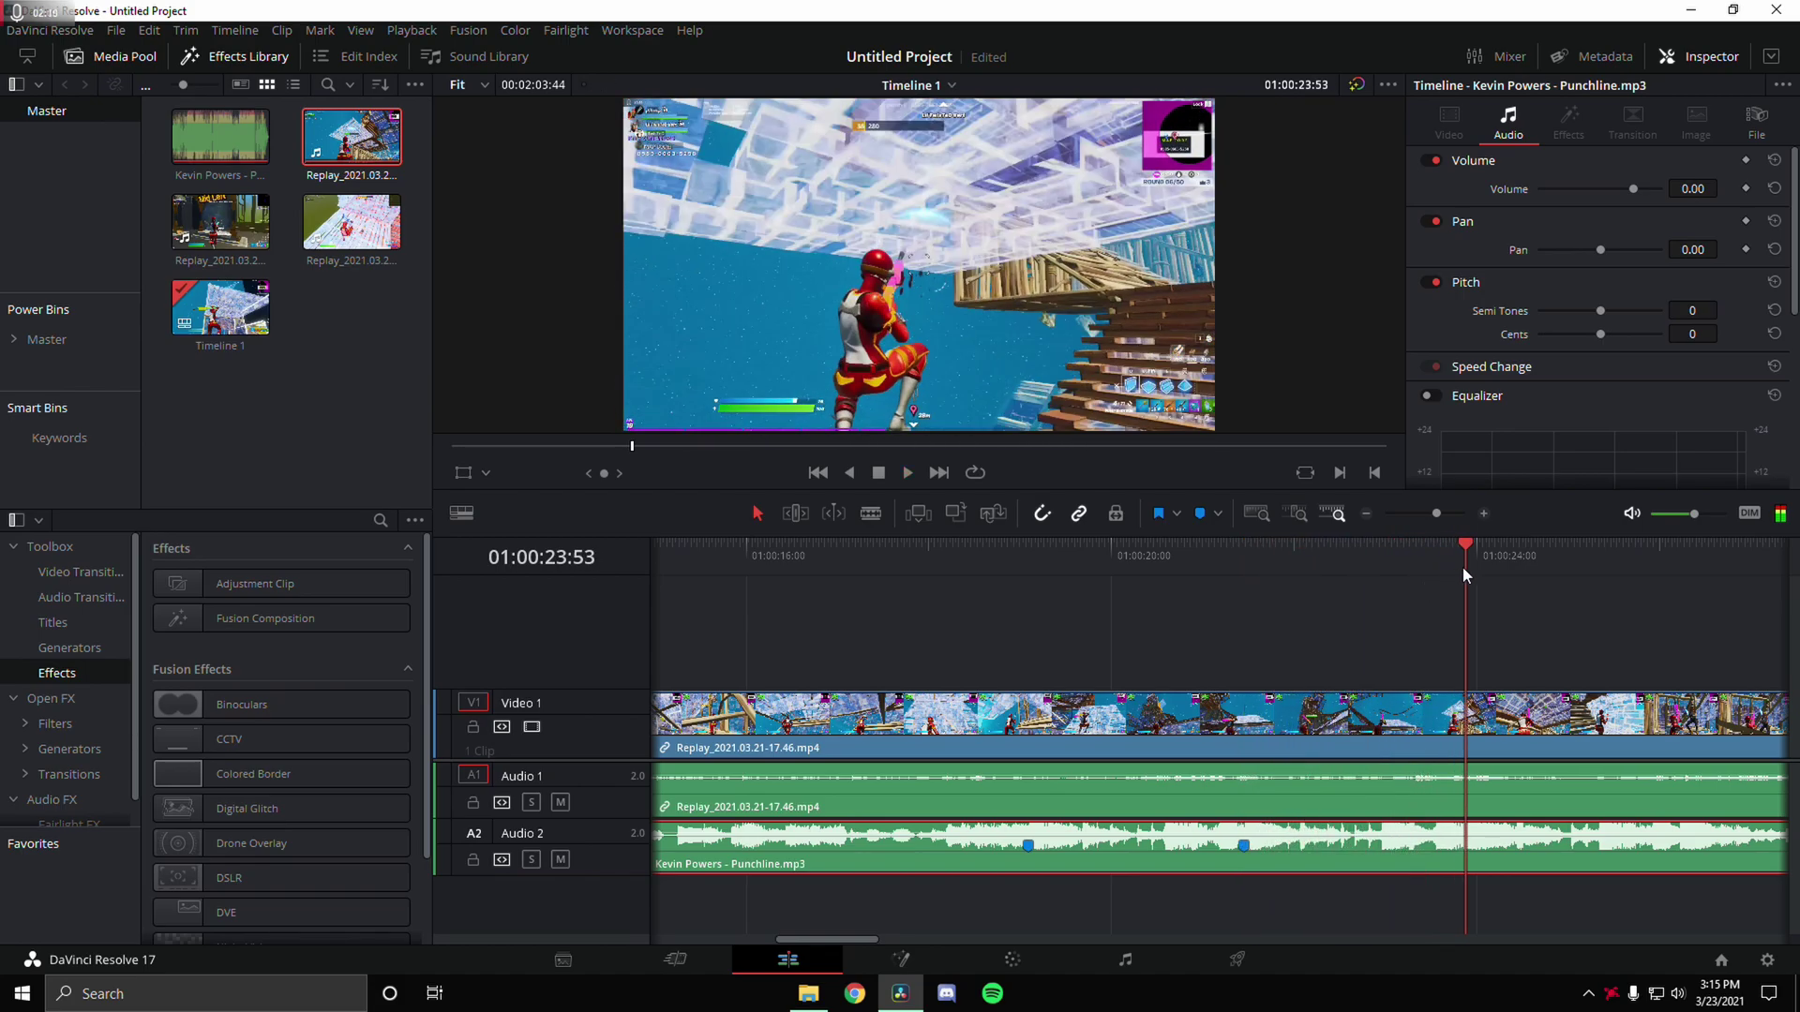
pyautogui.press('m')
pyautogui.press('space')
pyautogui.press('space')
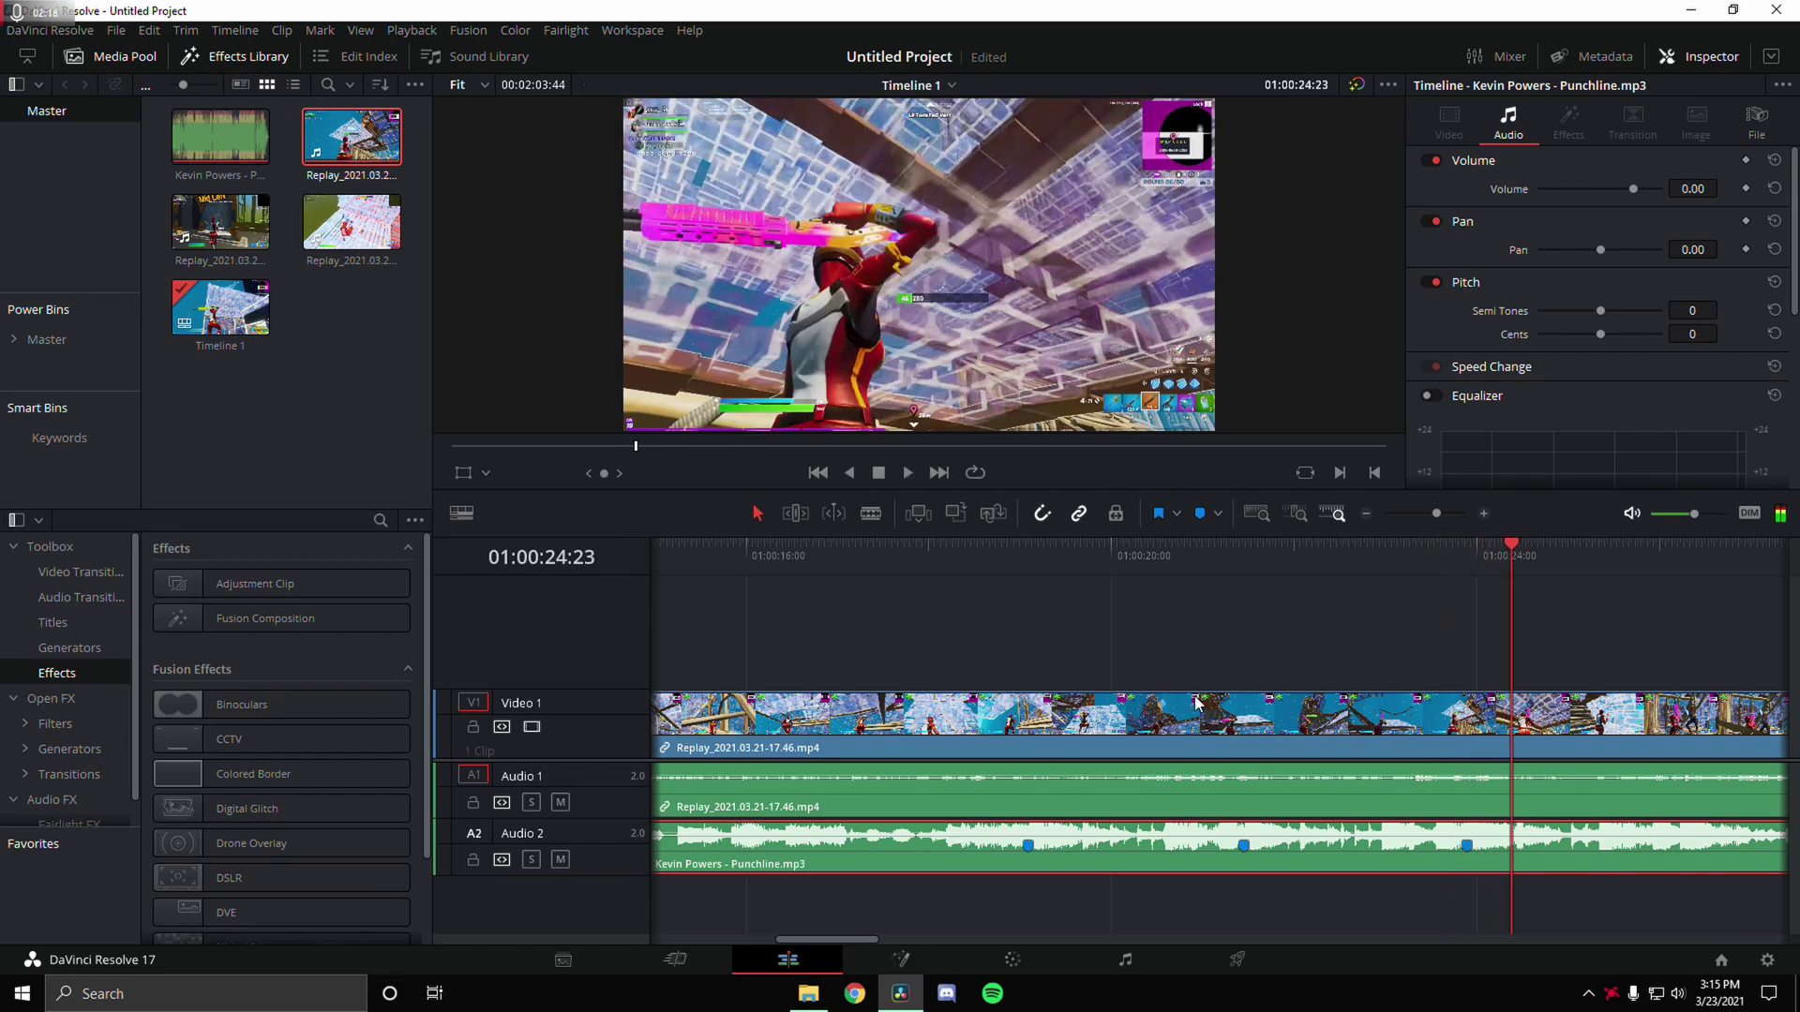
# Scrub the timeline to the final shot near the end of the replay clip, at 01:00:26:45.
pyautogui.hscroll(-1, 1197, 703)
pyautogui.moveTo(1425, 513); pyautogui.dragTo(1434, 515)
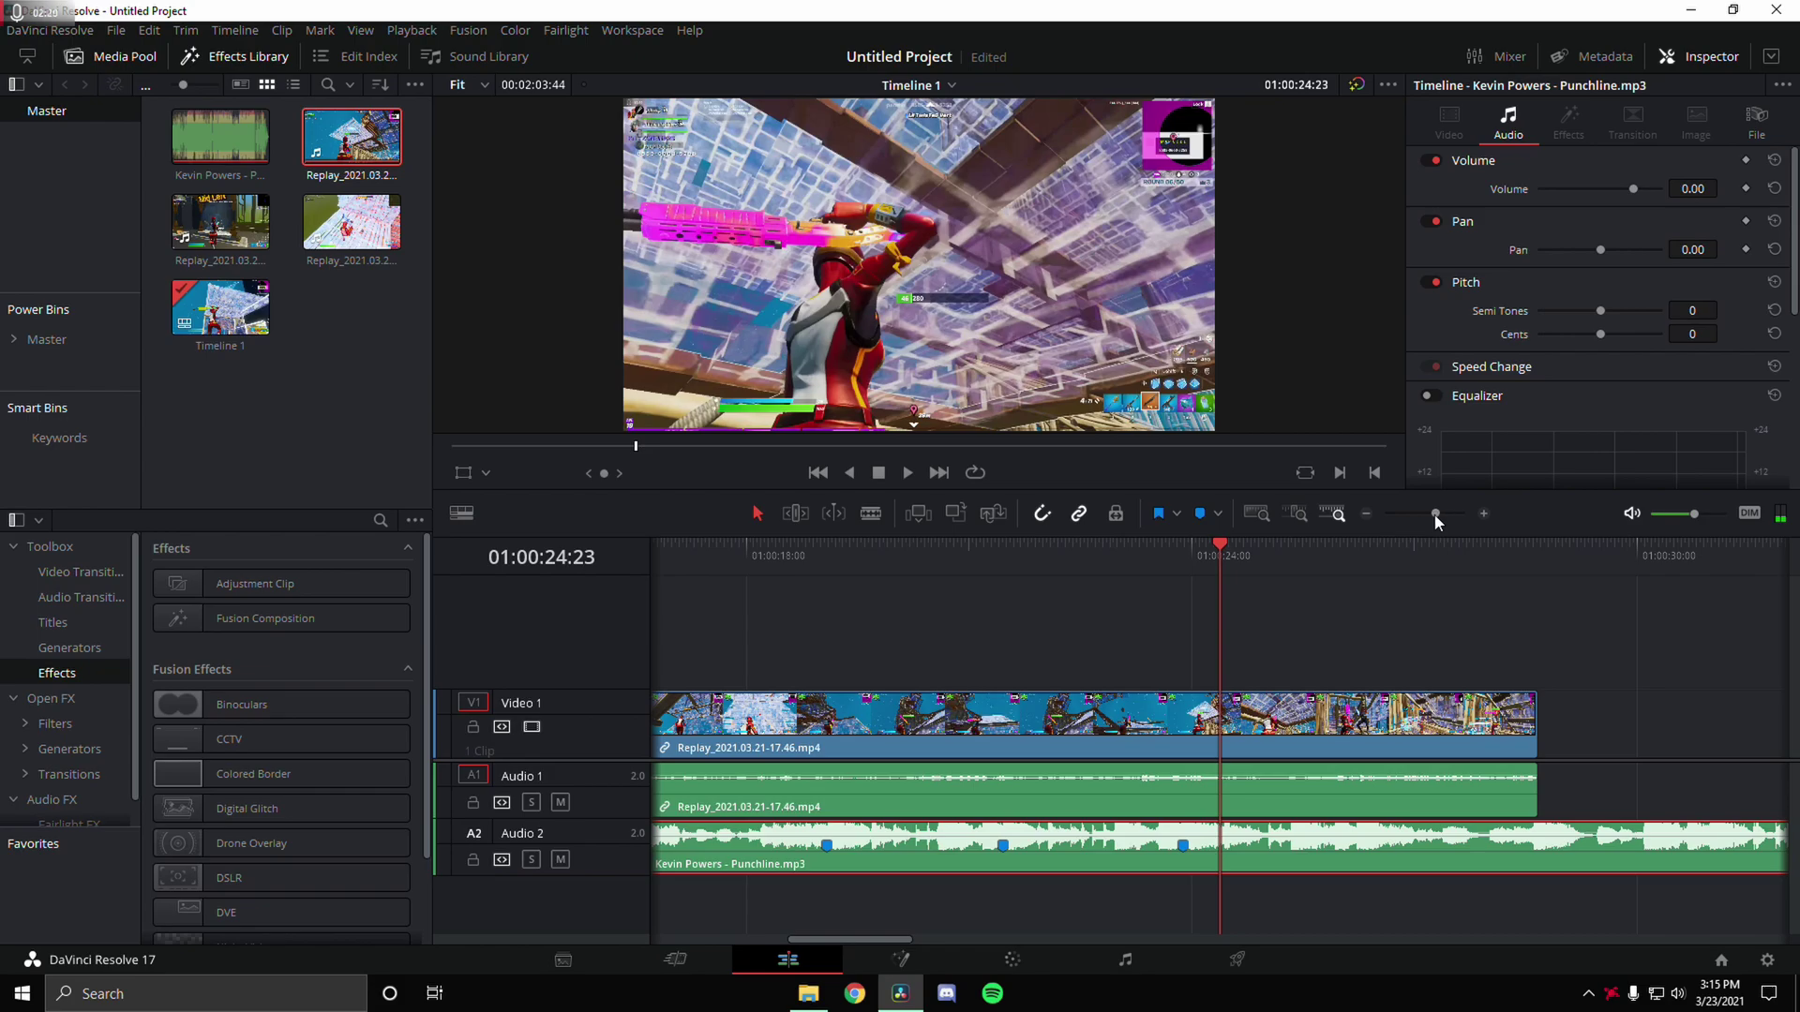
pyautogui.hscroll(-3, 1267, 613)
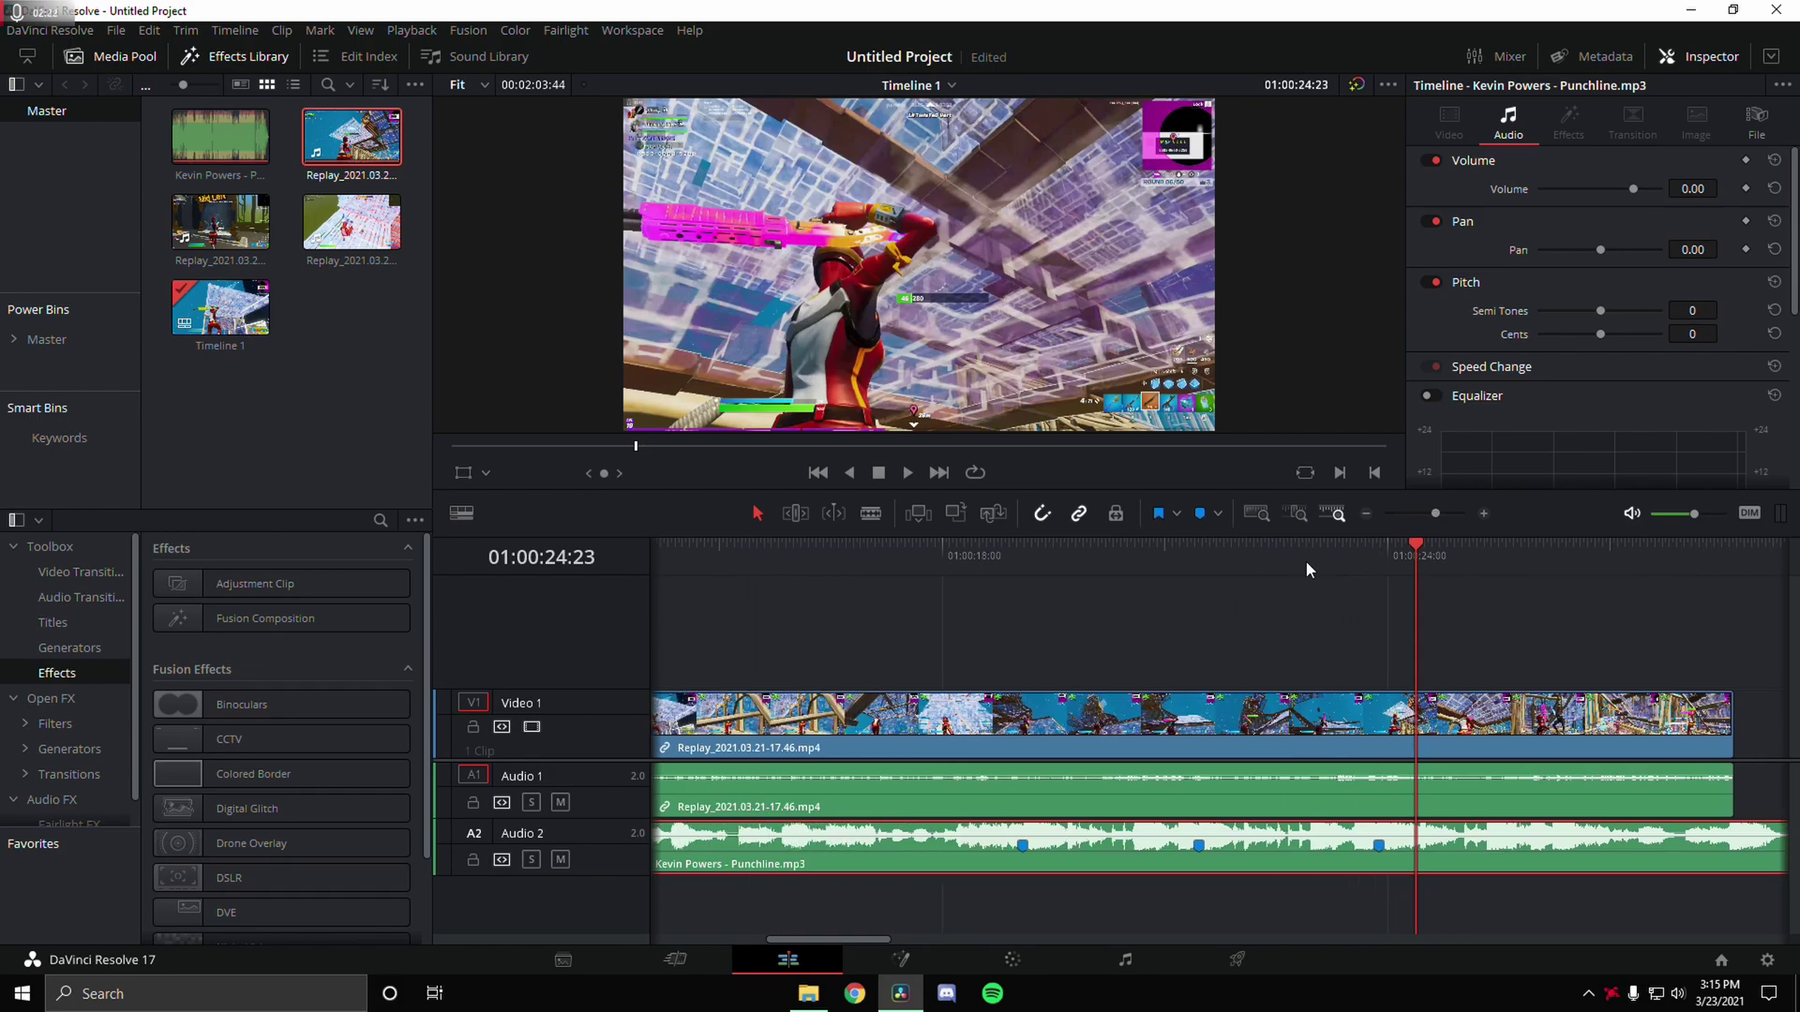
pyautogui.moveTo(1305, 561); pyautogui.dragTo(1198, 555)
pyautogui.moveTo(1425, 516); pyautogui.dragTo(1431, 516)
pyautogui.click(1328, 553)
pyautogui.moveTo(1326, 551); pyautogui.dragTo(1461, 579)
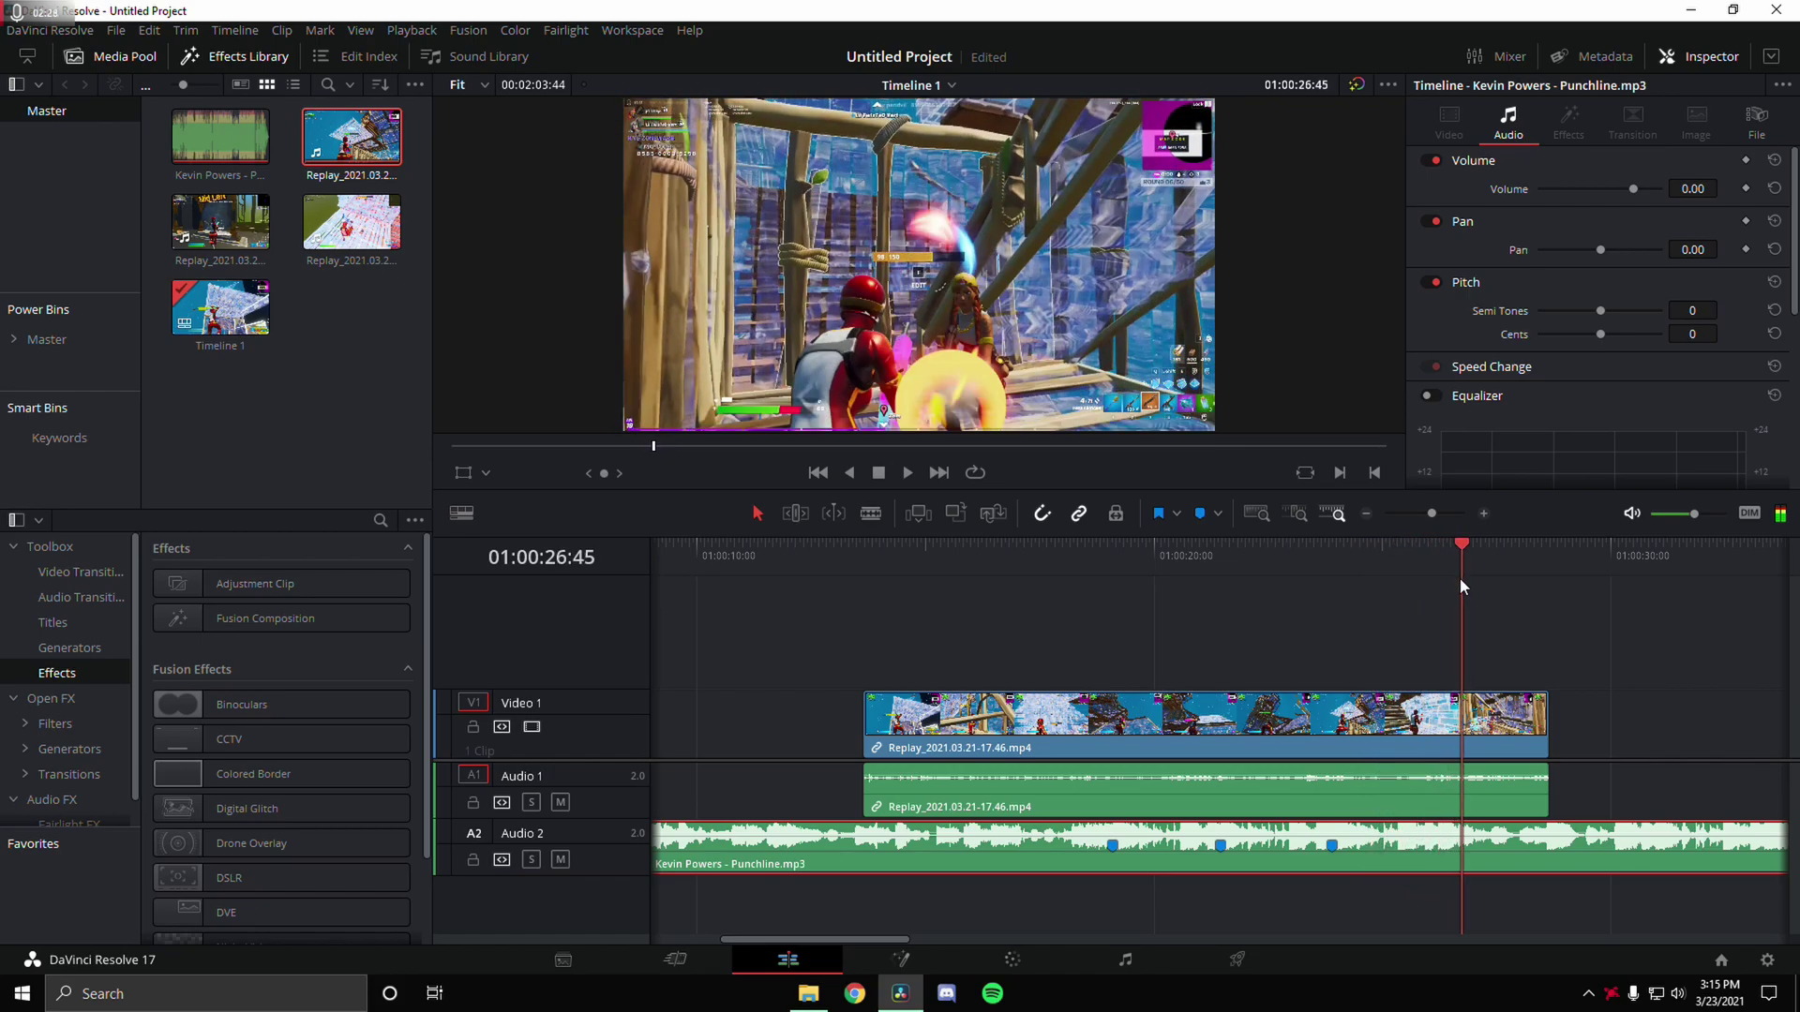
# Step frame by frame to the exact moment of the shot and mark the replay clip at 01:00:26:59.
pyautogui.press('Right')
pyautogui.press('Right')
pyautogui.press('Right')
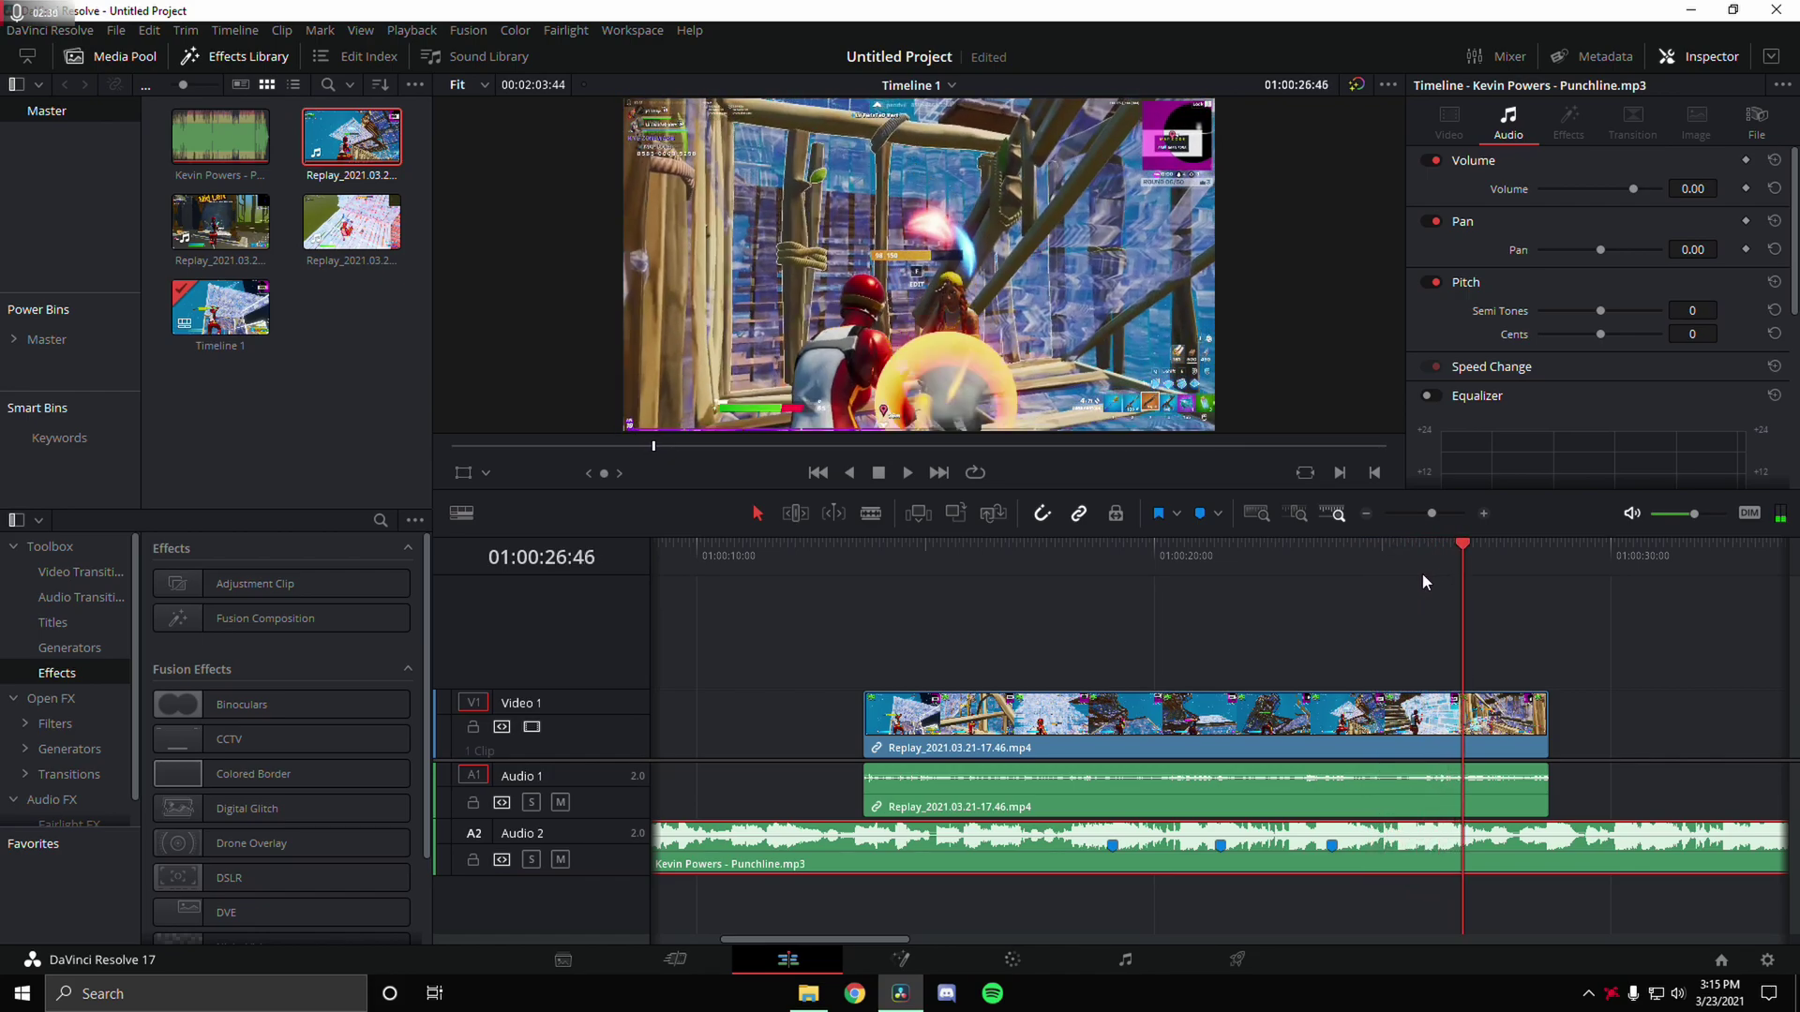
pyautogui.press('Right')
pyautogui.press('Right')
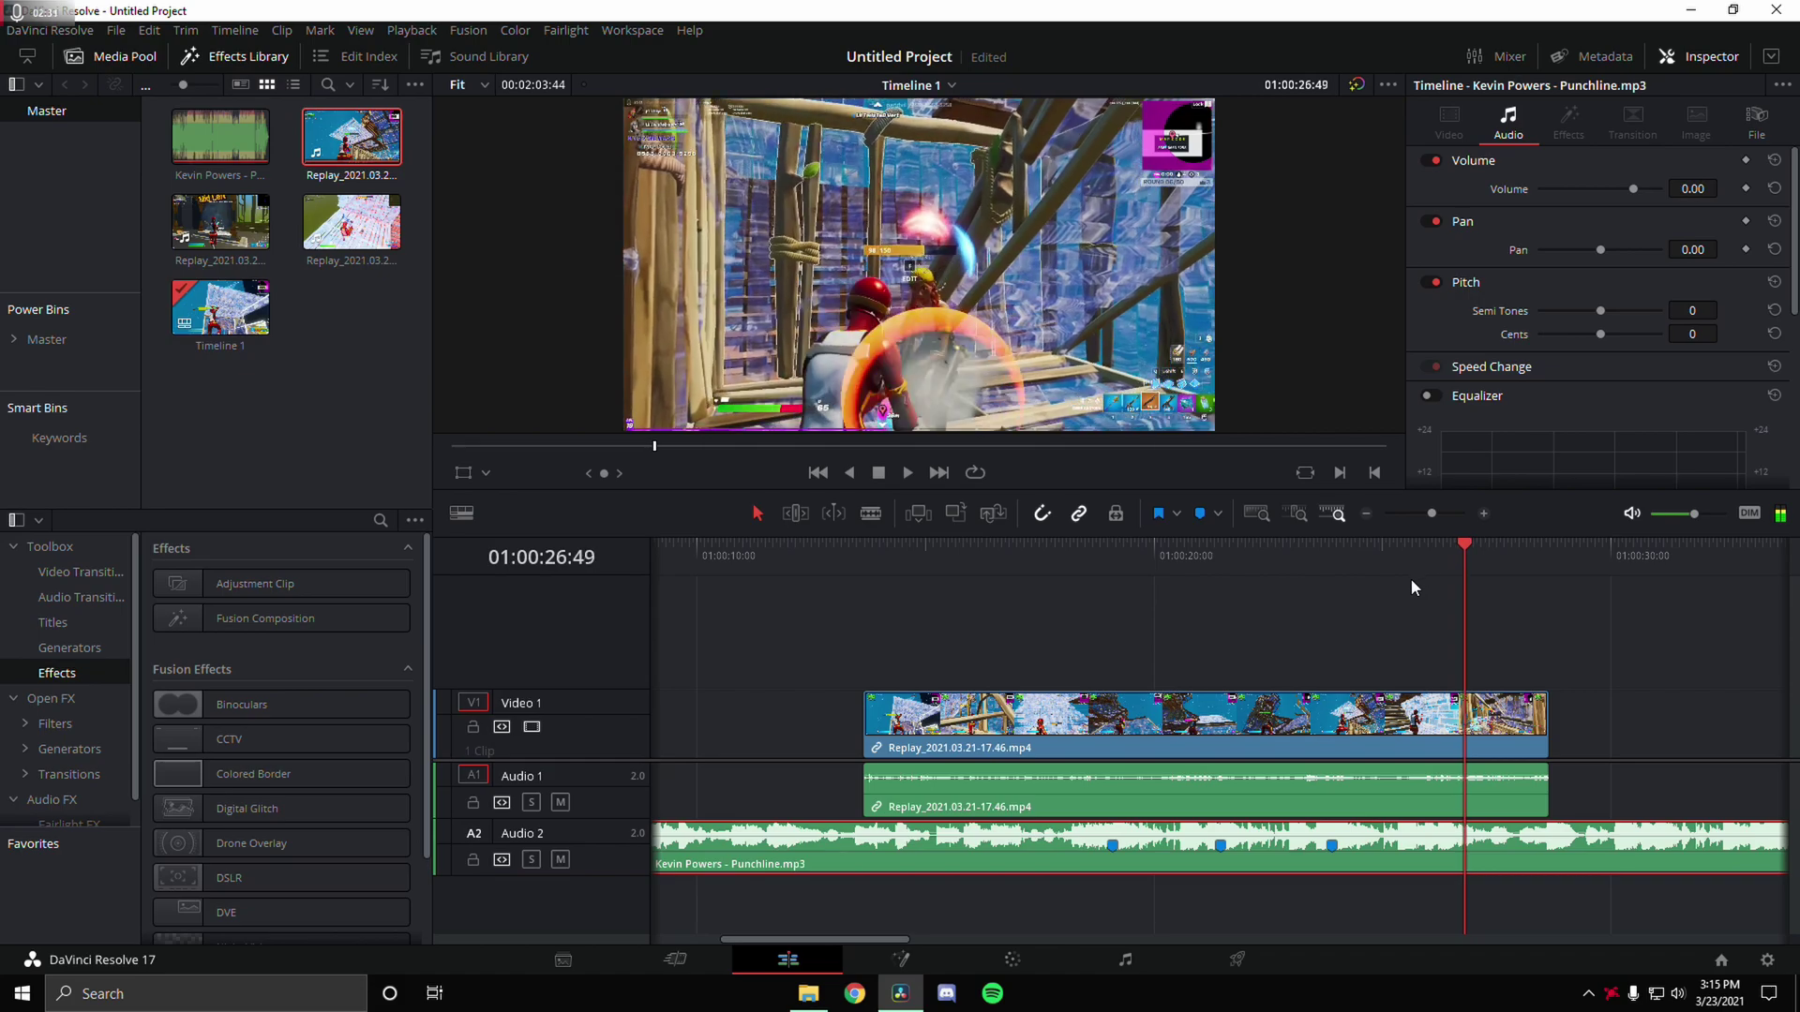
pyautogui.press('Right')
pyautogui.press('Right')
pyautogui.press('Right')
pyautogui.press('Right')
pyautogui.press('Right')
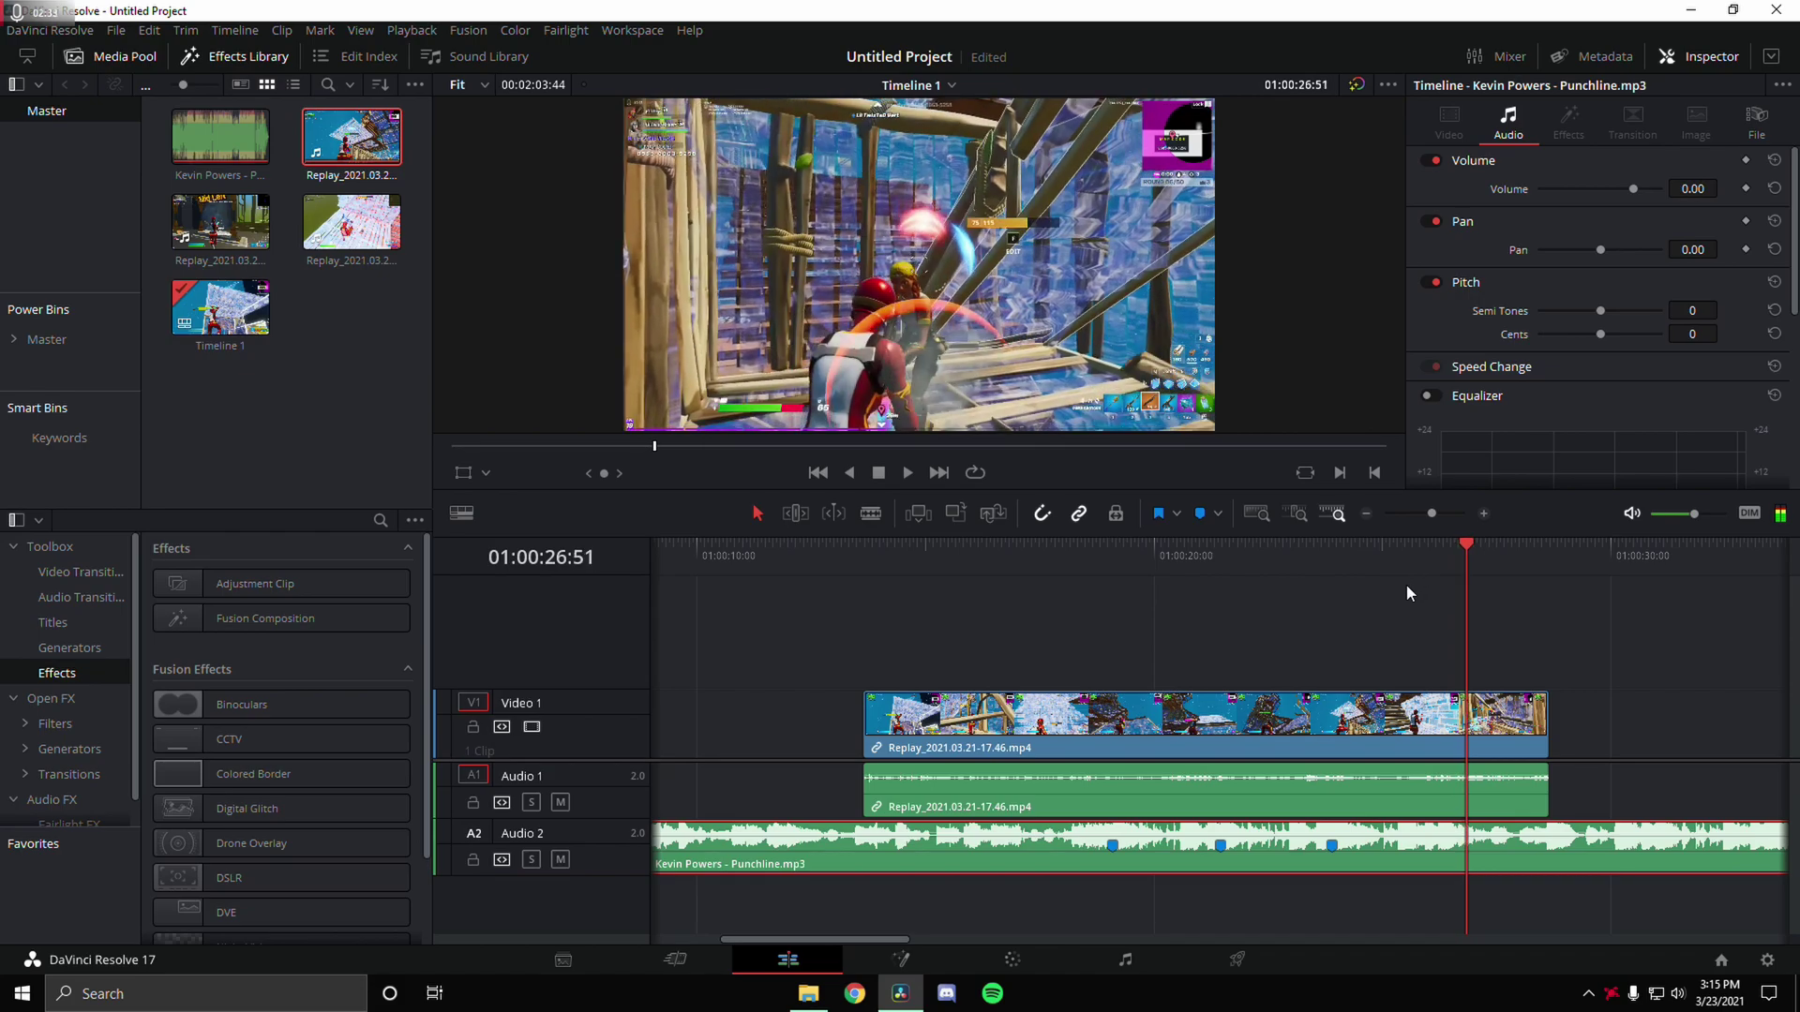
pyautogui.press('Right')
pyautogui.press('Right')
pyautogui.press('Right')
pyautogui.press('Right')
pyautogui.press('Right')
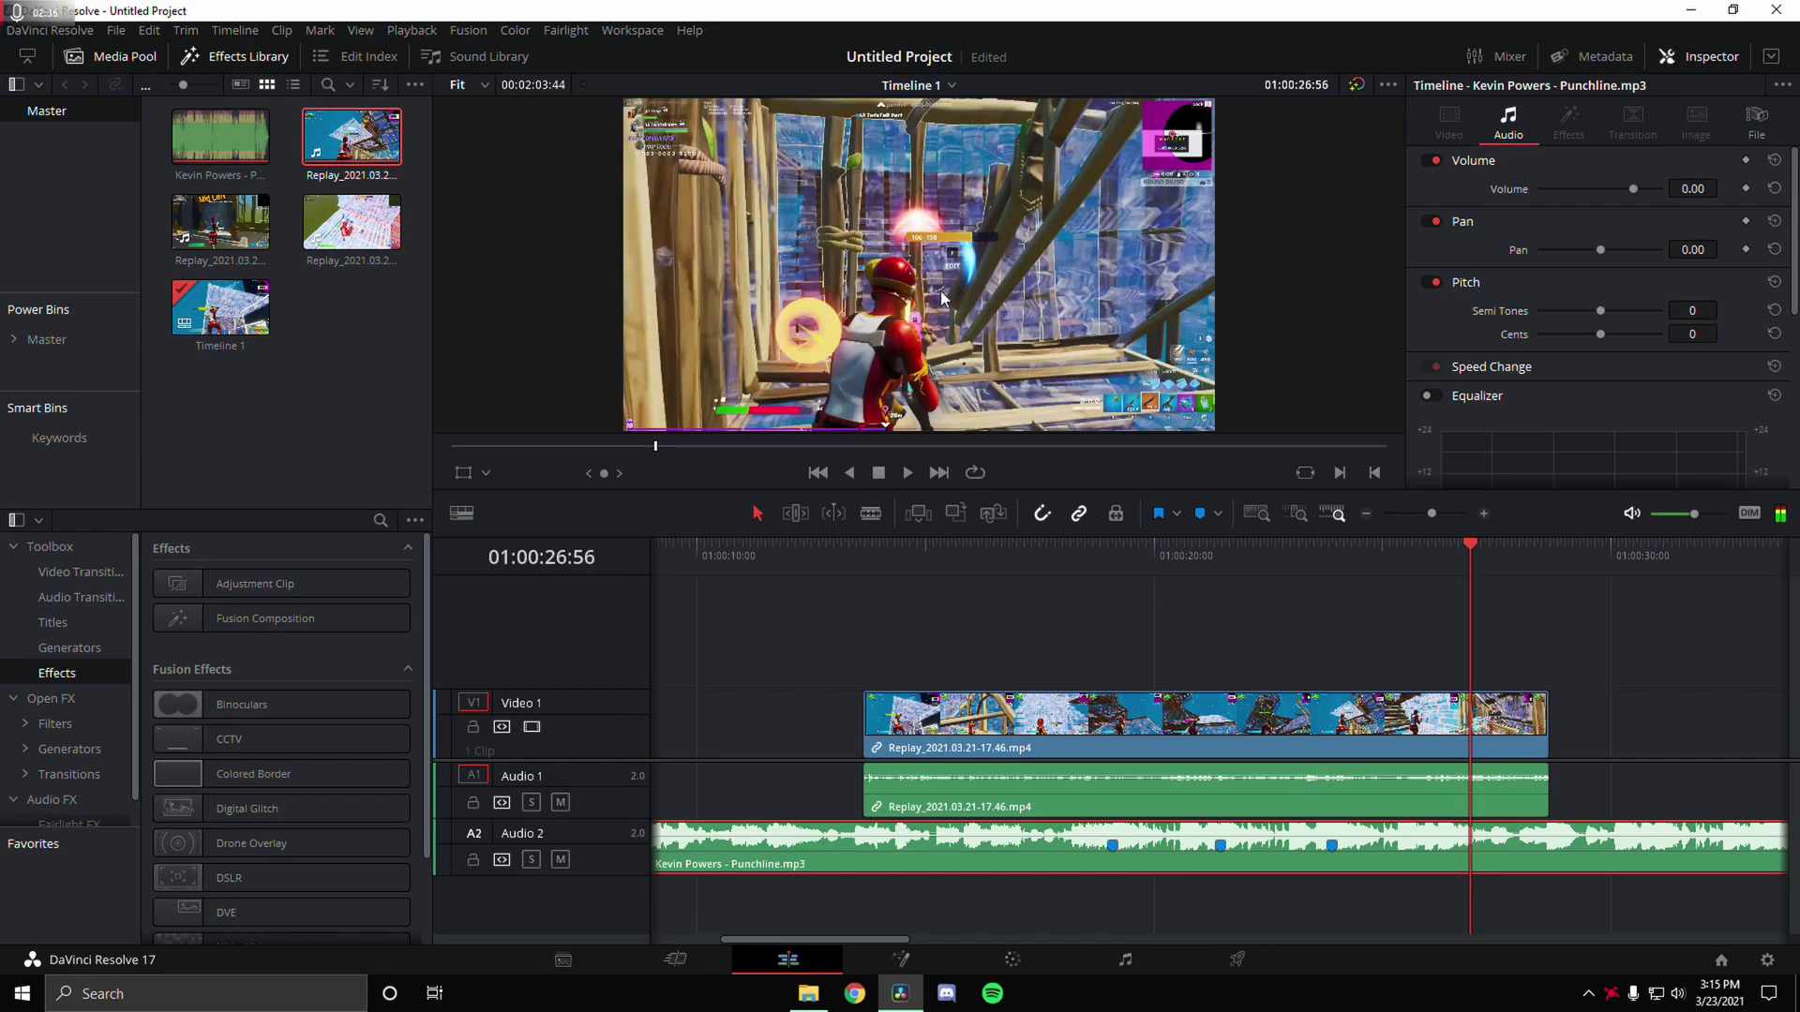
pyautogui.press('Right')
pyautogui.press('Right')
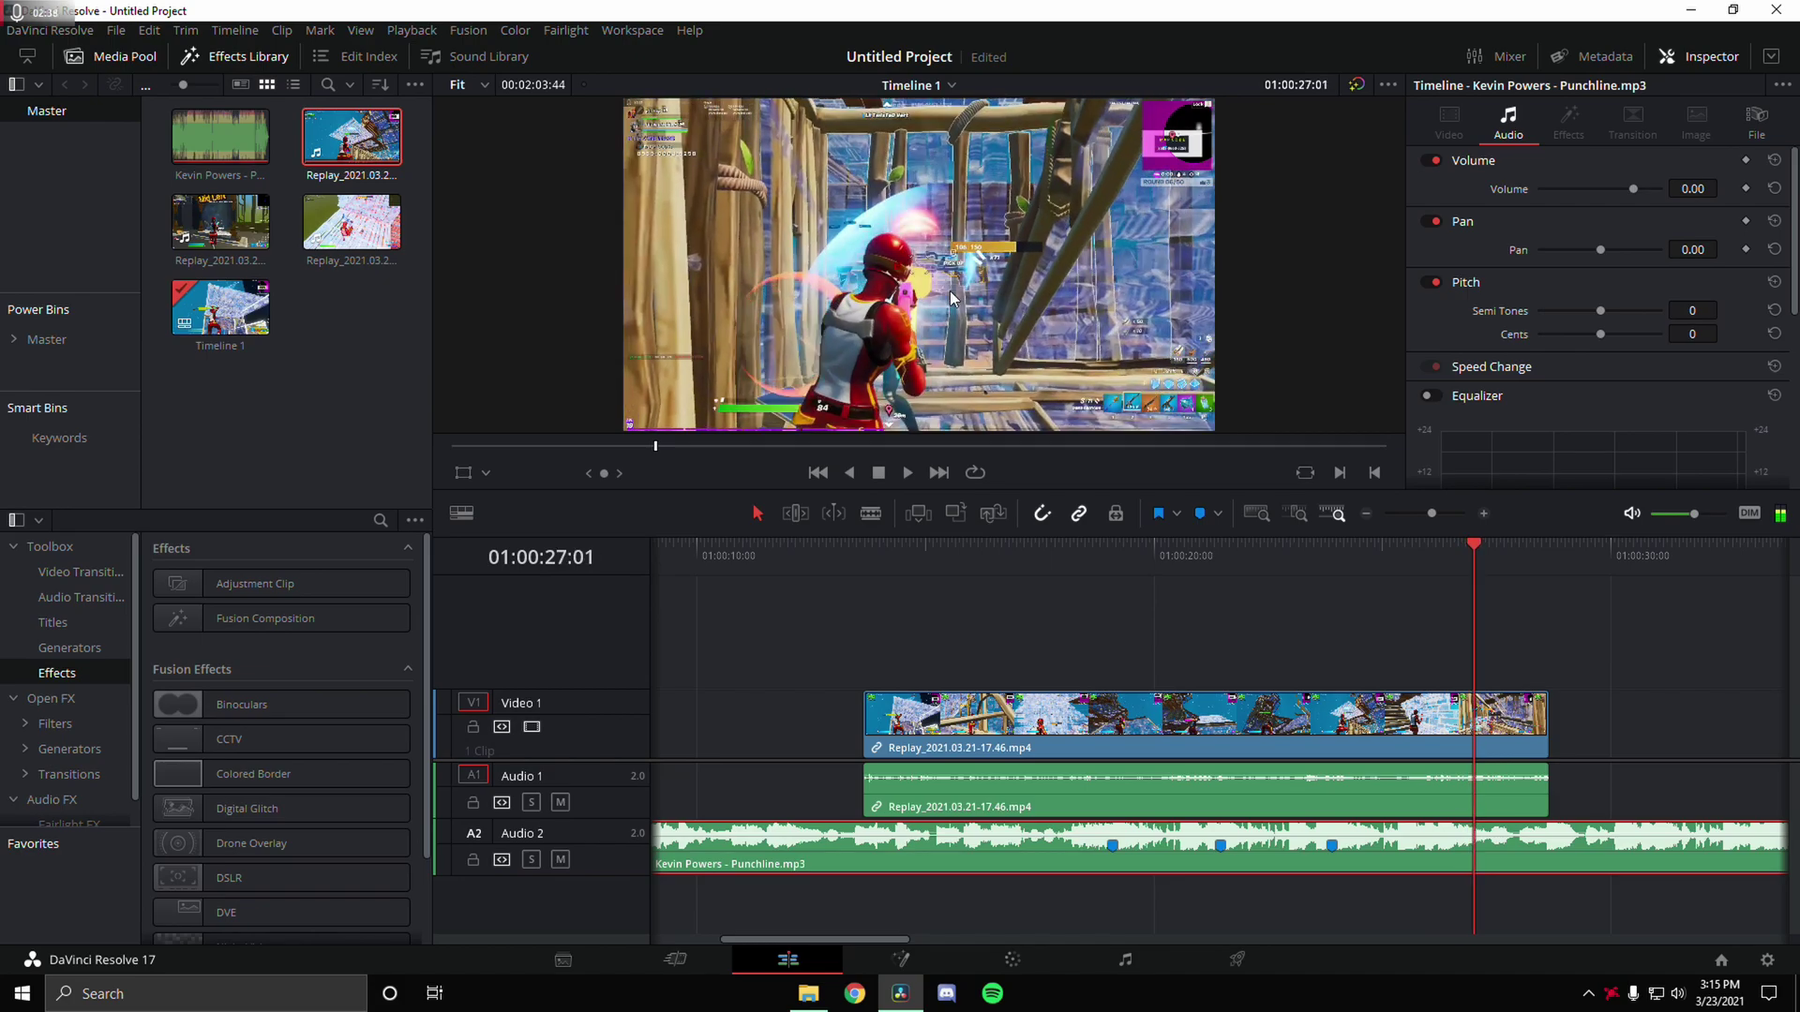
pyautogui.press('Right')
pyautogui.press('Left')
pyautogui.press('Left')
pyautogui.press('Left')
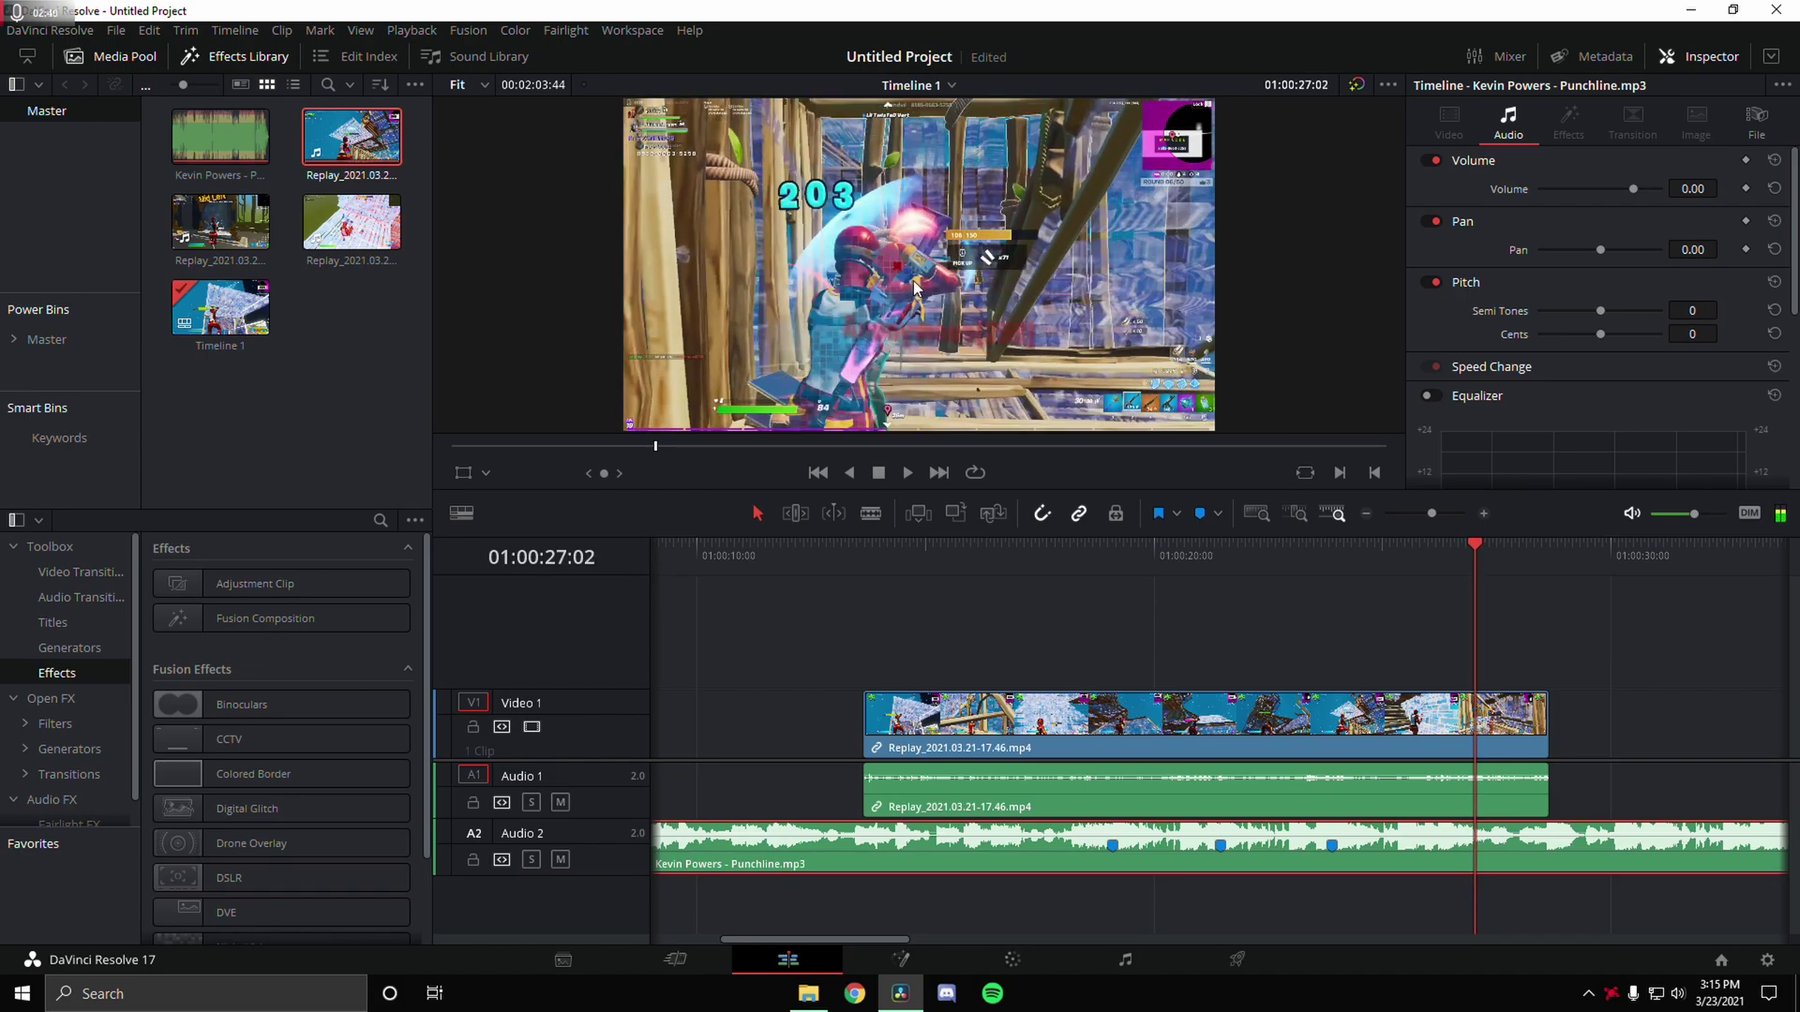
pyautogui.press('Left')
pyautogui.press('Left')
pyautogui.press('Right')
pyautogui.click(1523, 727)
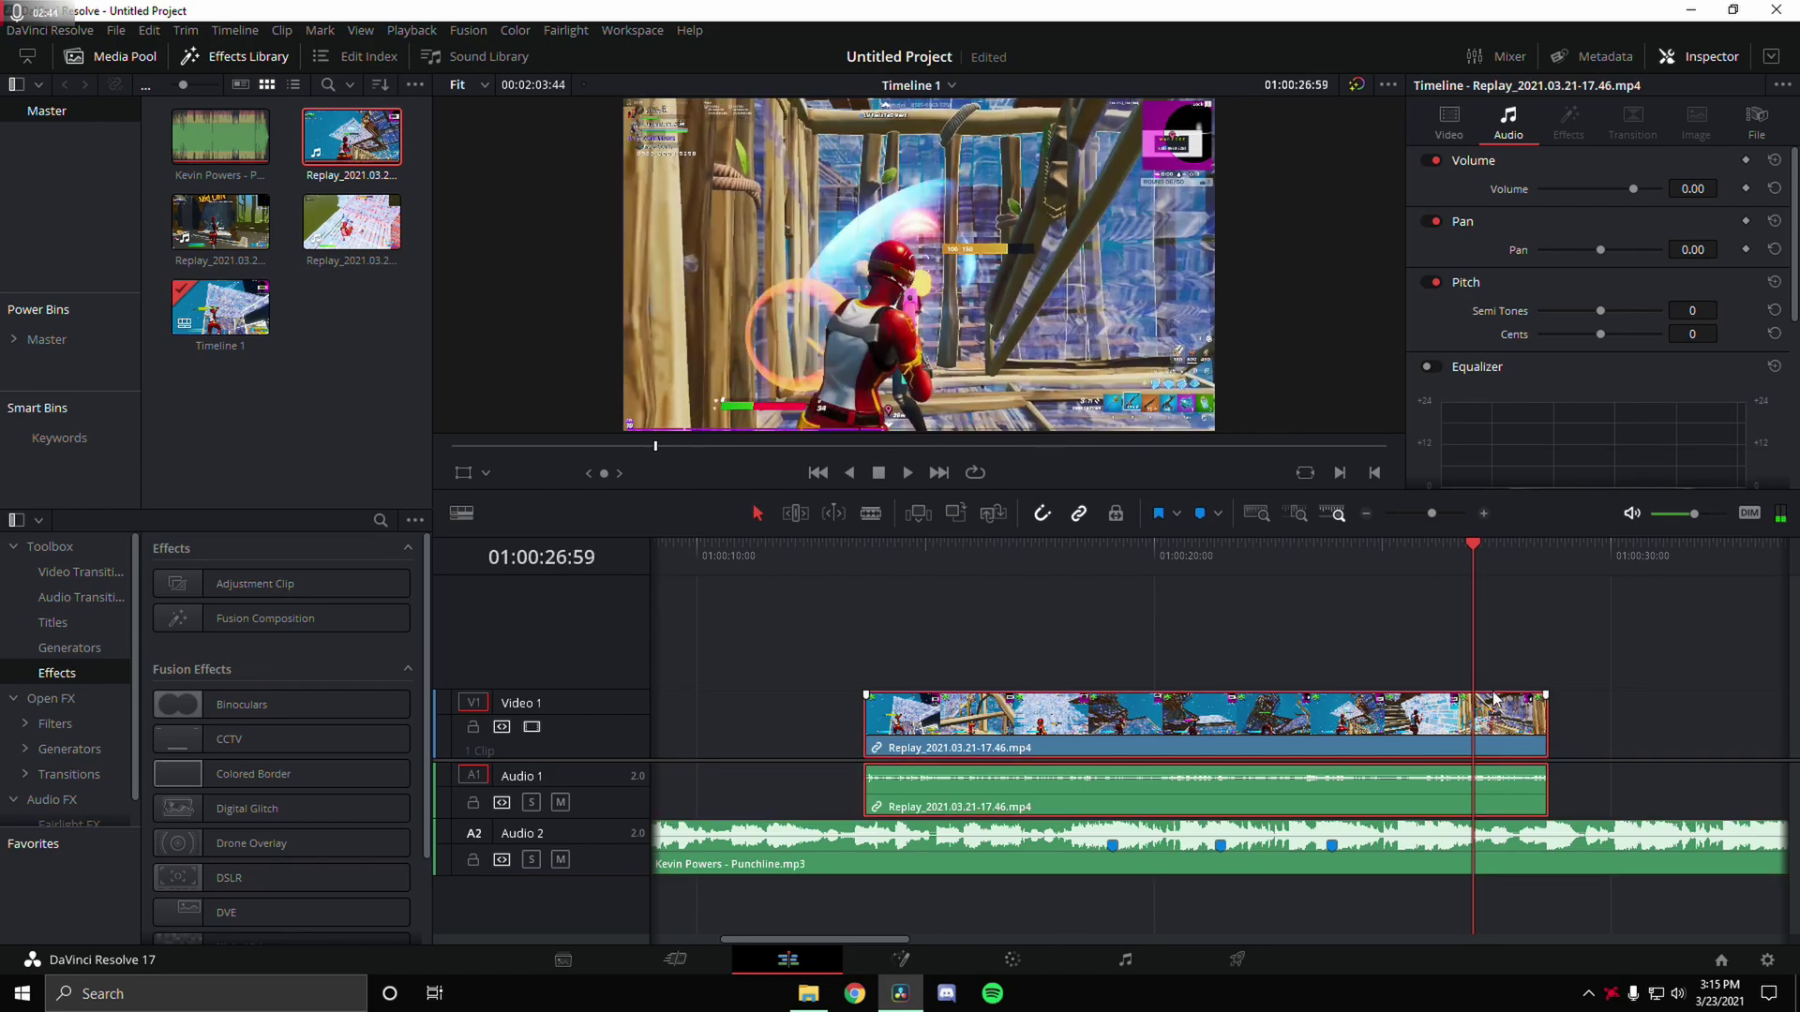
pyautogui.press('m')
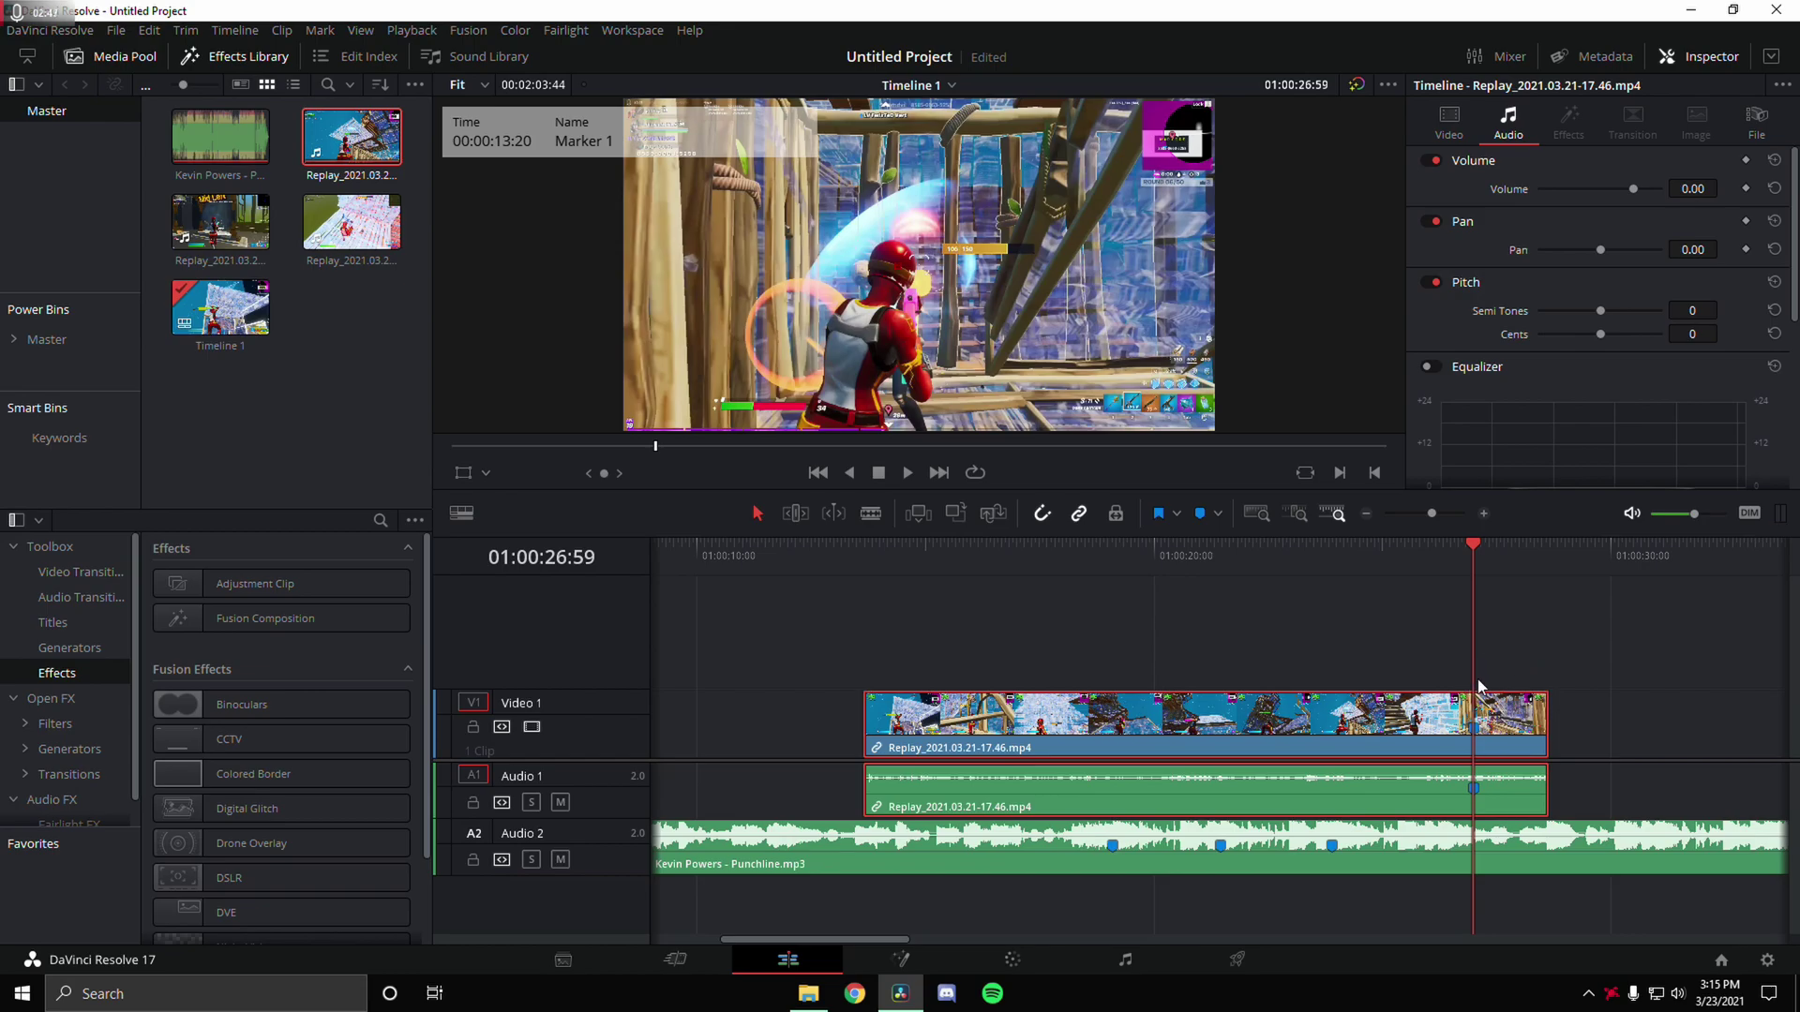
# Show the retime controls on the replay clip and add a speed point at the marked frame, 01:00:26:59.
pyautogui.hotkey('ctrl', 'r')
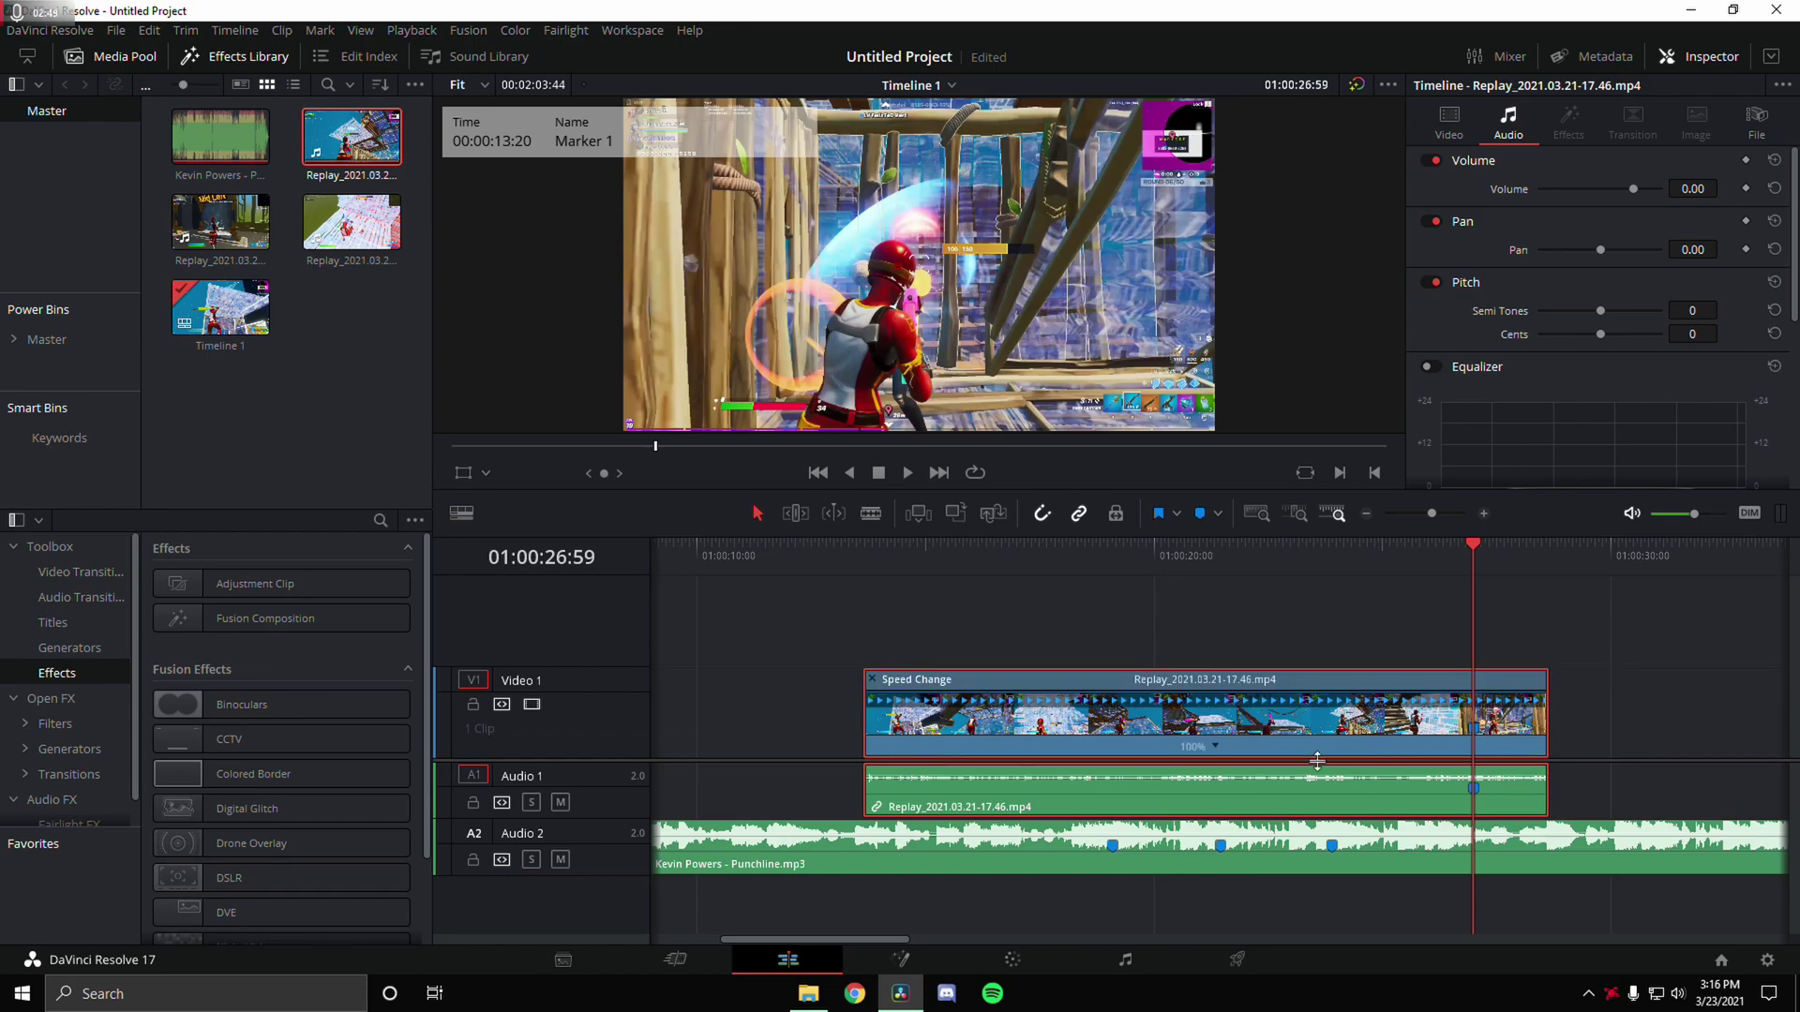
pyautogui.click(1215, 750)
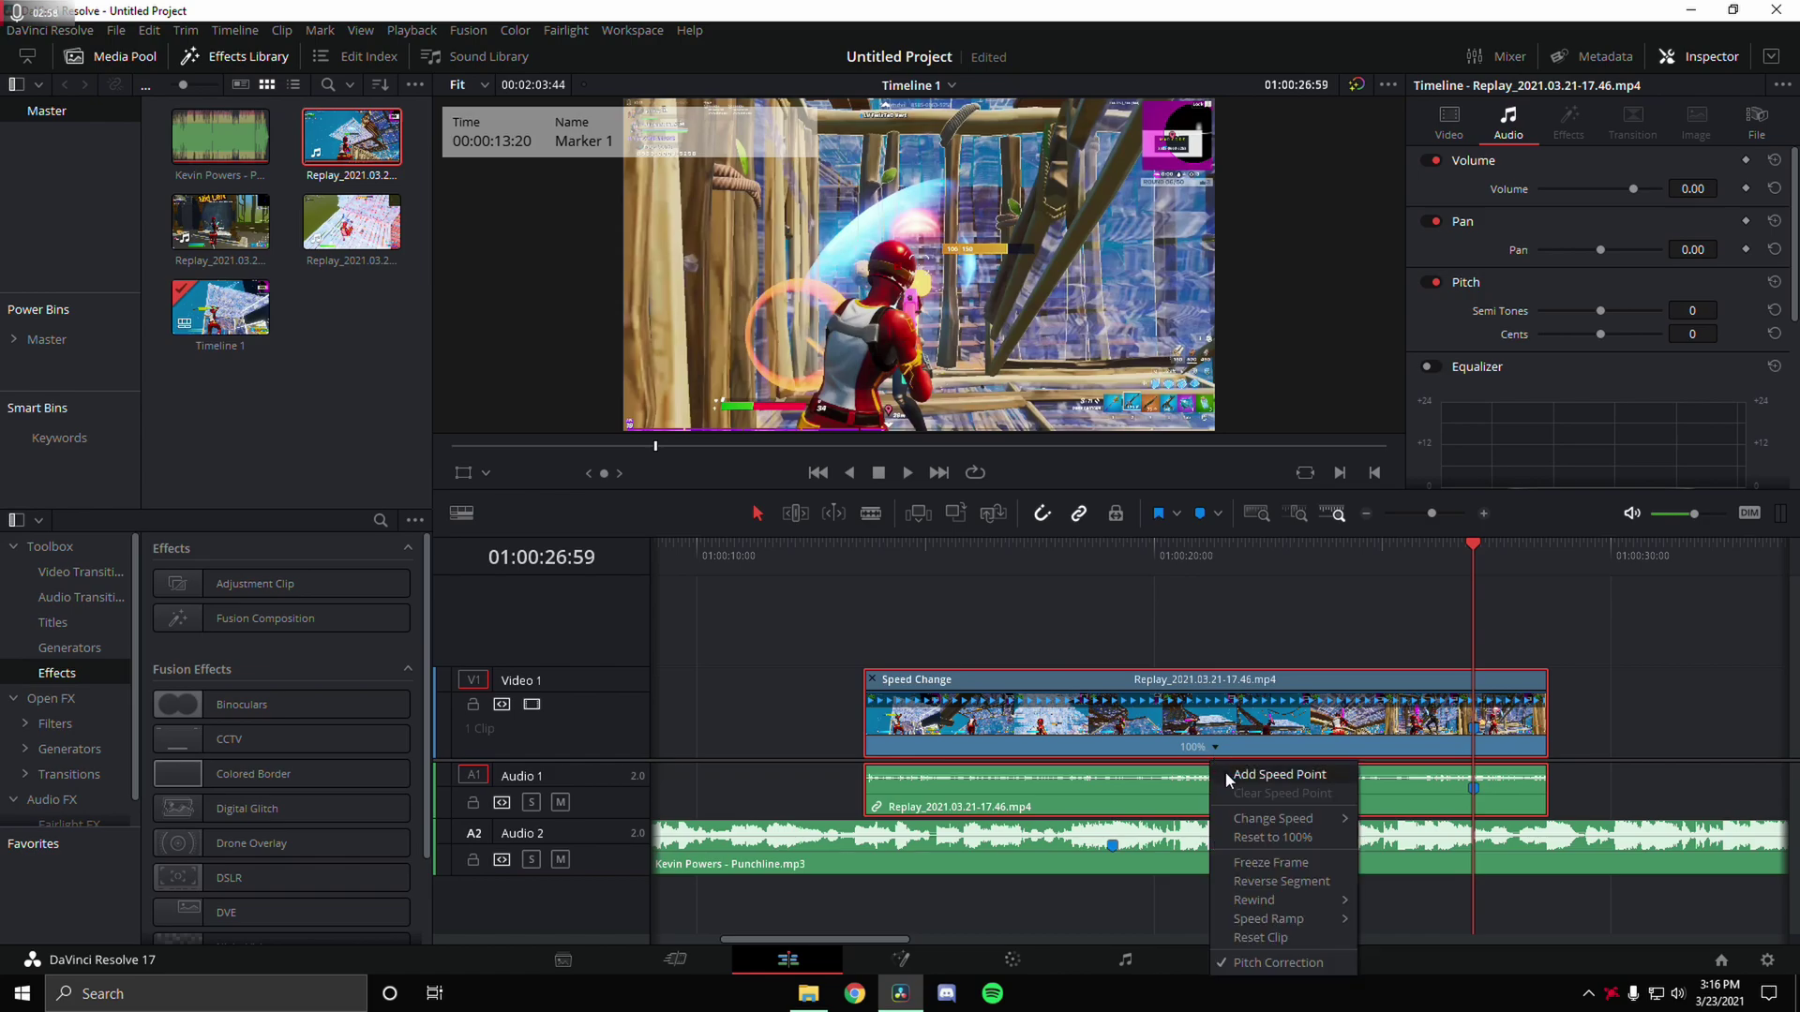
pyautogui.click(1275, 775)
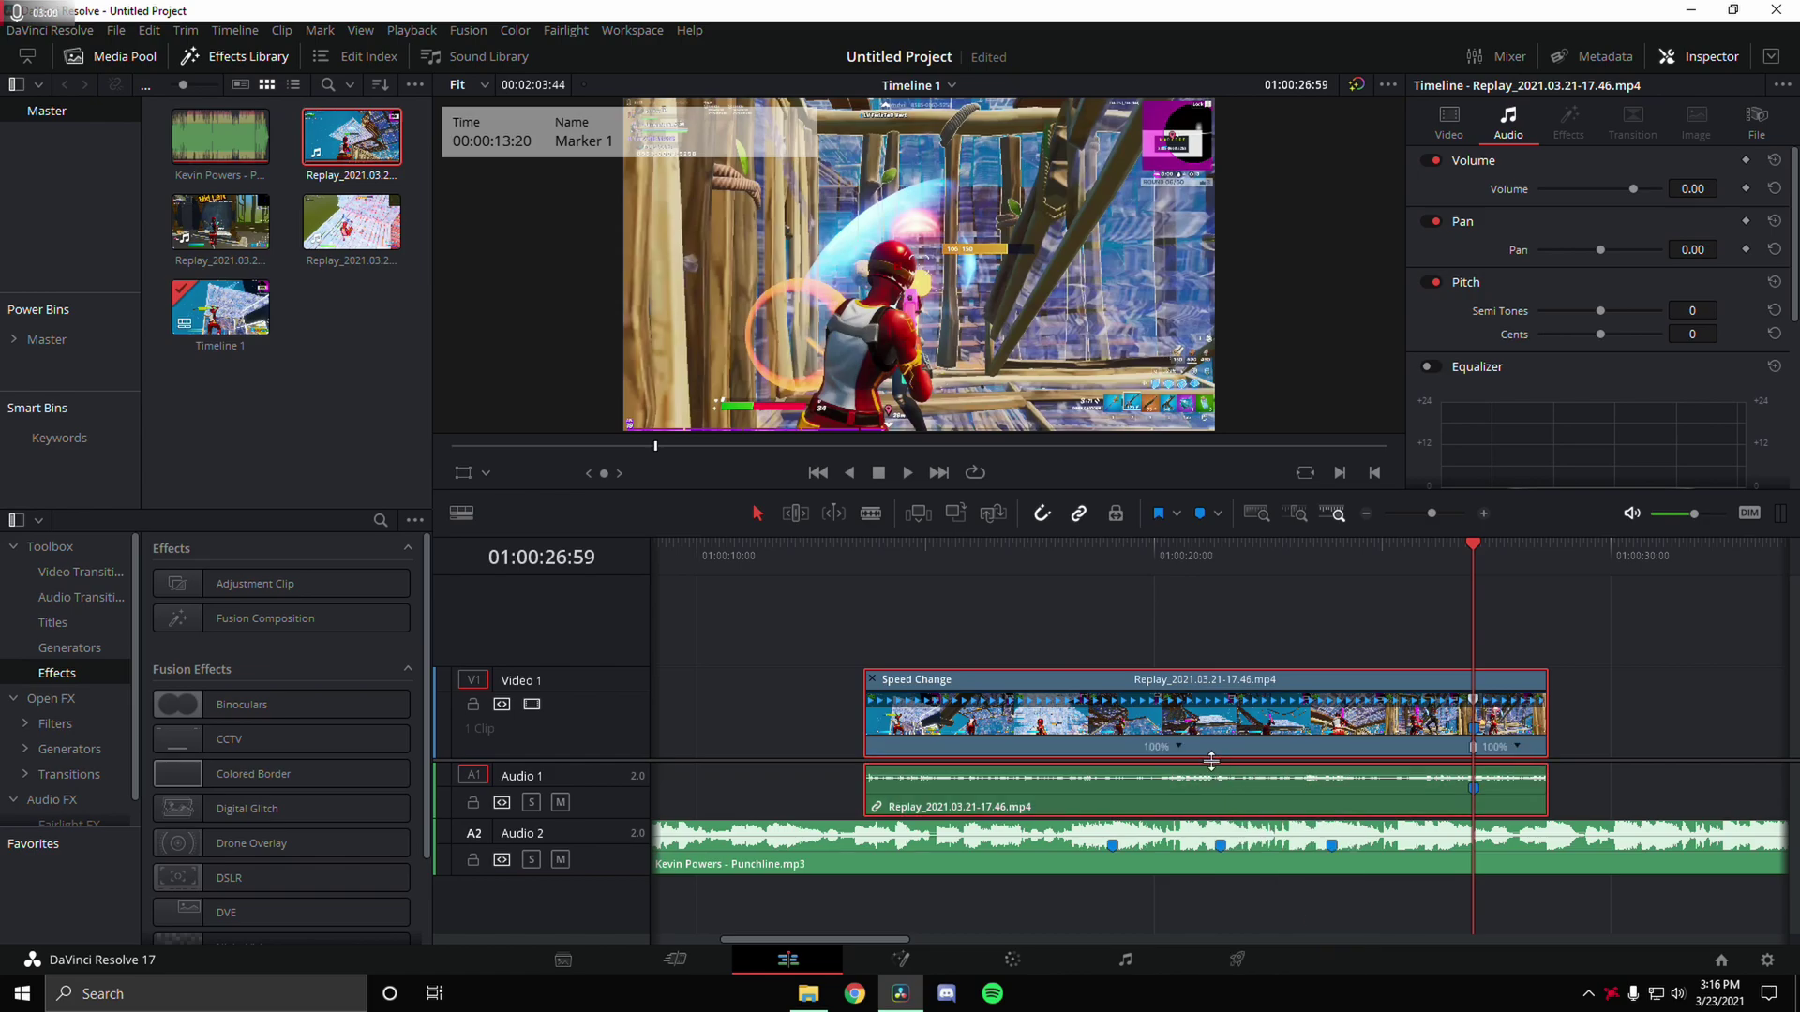
# Add a speed point to the replay clip ten frames before the shot, at 01:00:26:49.
pyautogui.press('Left')
pyautogui.press('Left')
pyautogui.press('Left')
pyautogui.press('Left')
pyautogui.press('Left')
pyautogui.press('Left')
pyautogui.press('Left')
pyautogui.press('Left')
pyautogui.press('Left')
pyautogui.press('Left')
pyautogui.click(1181, 747)
pyautogui.click(1195, 776)
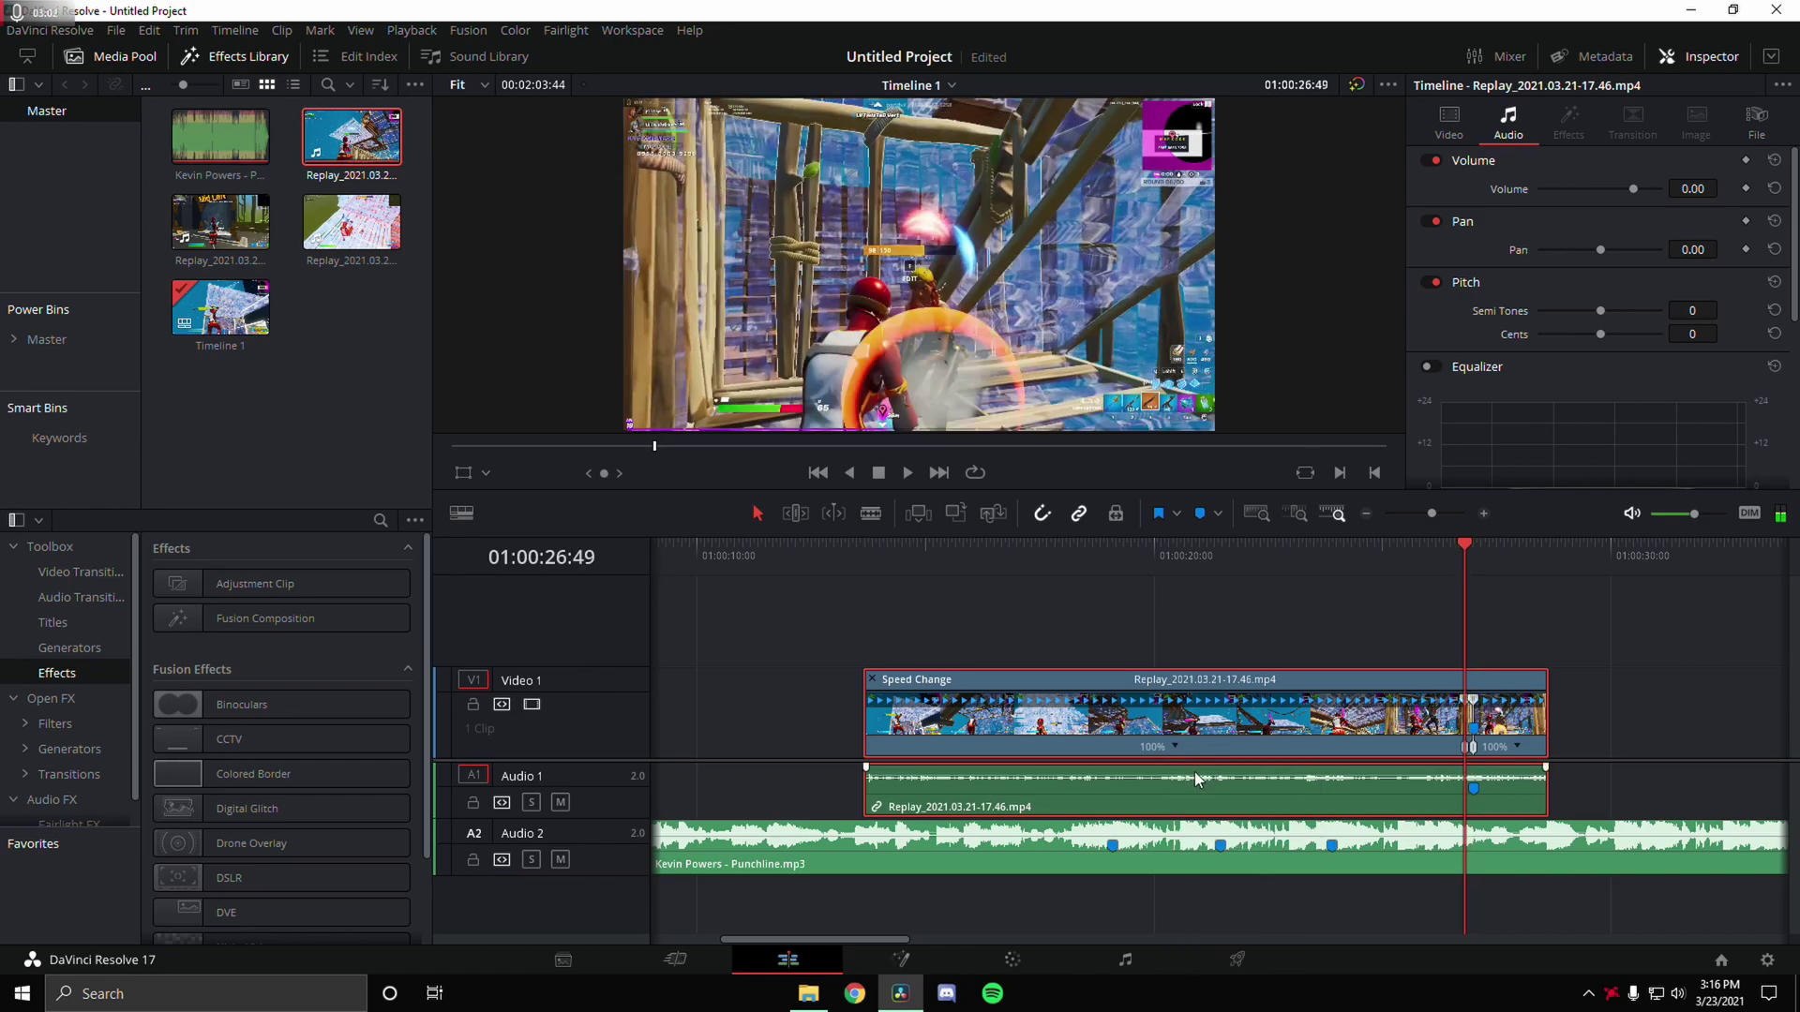
# Add another speed point to the replay clip ten frames earlier, at 01:00:26:39.
pyautogui.press('Left')
pyautogui.press('Left')
pyautogui.press('Left')
pyautogui.press('Left')
pyautogui.press('Left')
pyautogui.press('Left')
pyautogui.press('Left')
pyautogui.press('Left')
pyautogui.press('Left')
pyautogui.press('Left')
pyautogui.click(1179, 750)
pyautogui.click(1188, 775)
# Add a speed point to the replay clip ten frames after the shot, at 01:00:27:09.
pyautogui.moveTo(1431, 514); pyautogui.dragTo(1442, 515)
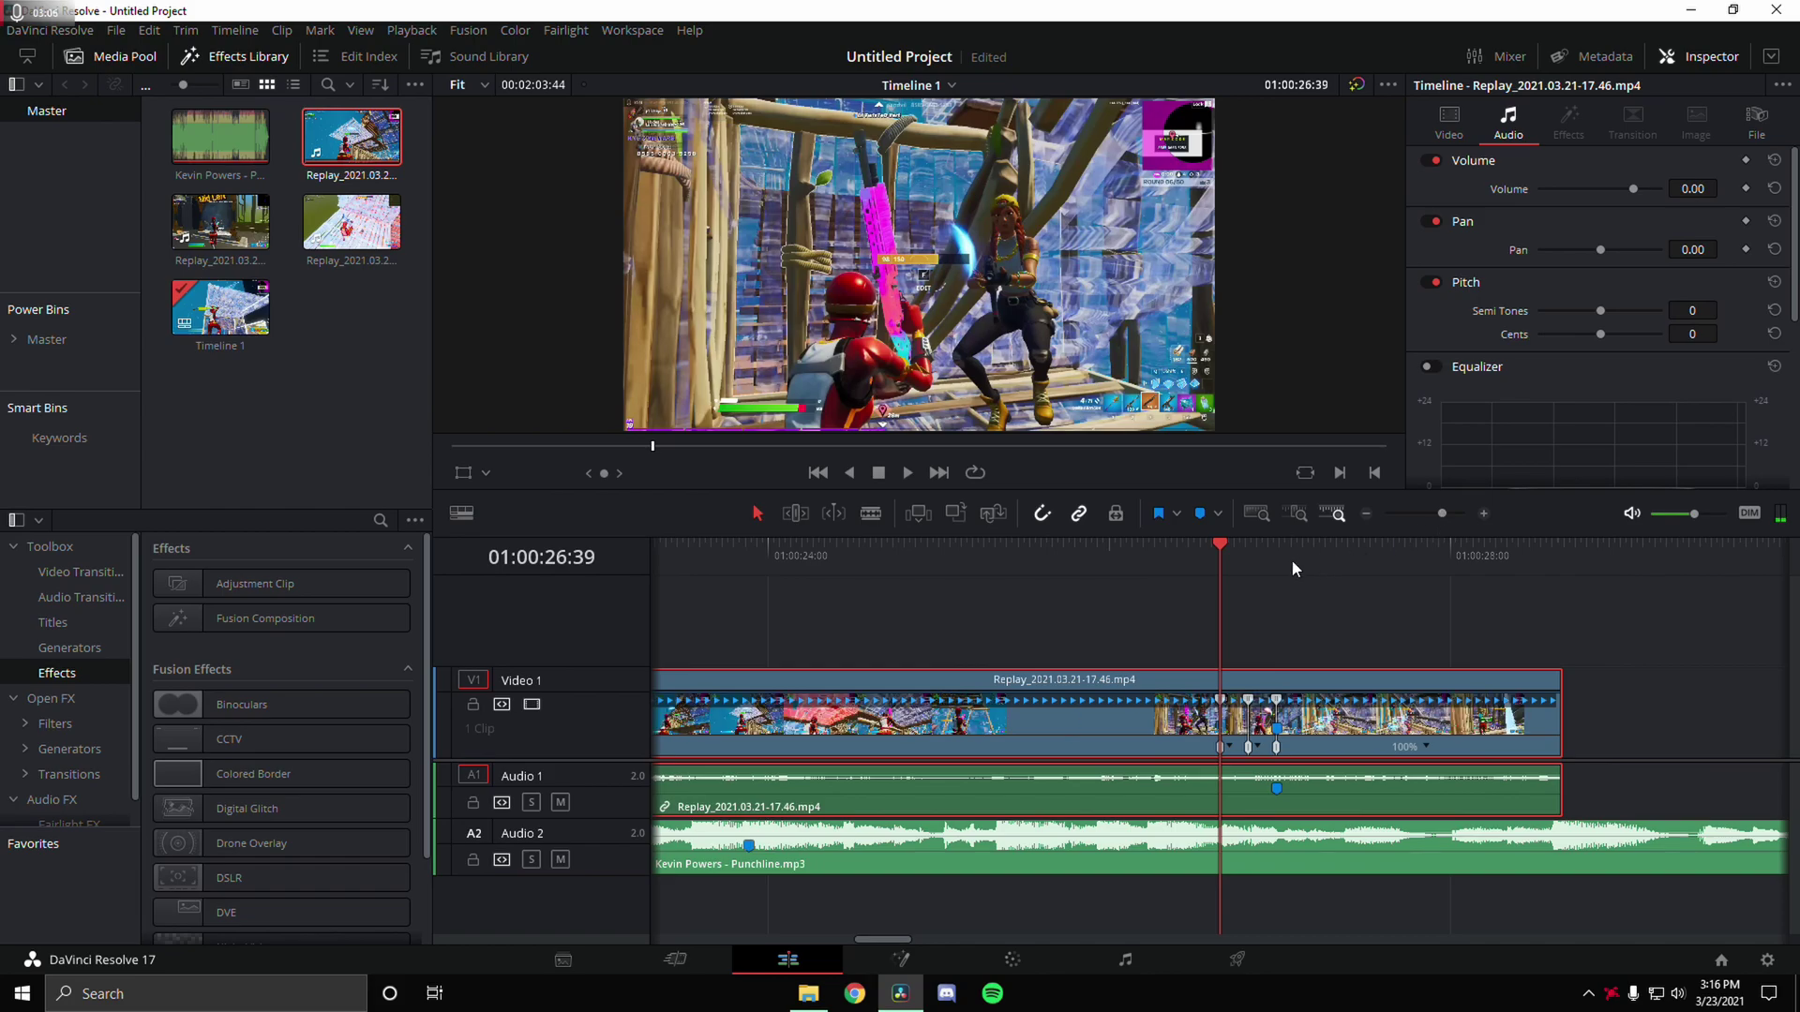
pyautogui.click(1280, 560)
pyautogui.press('Right')
pyautogui.press('Right')
pyautogui.press('Right')
pyautogui.press('Right')
pyautogui.press('Right')
pyautogui.press('Right')
pyautogui.press('Right')
pyautogui.press('Right')
pyautogui.press('Right')
pyautogui.press('Right')
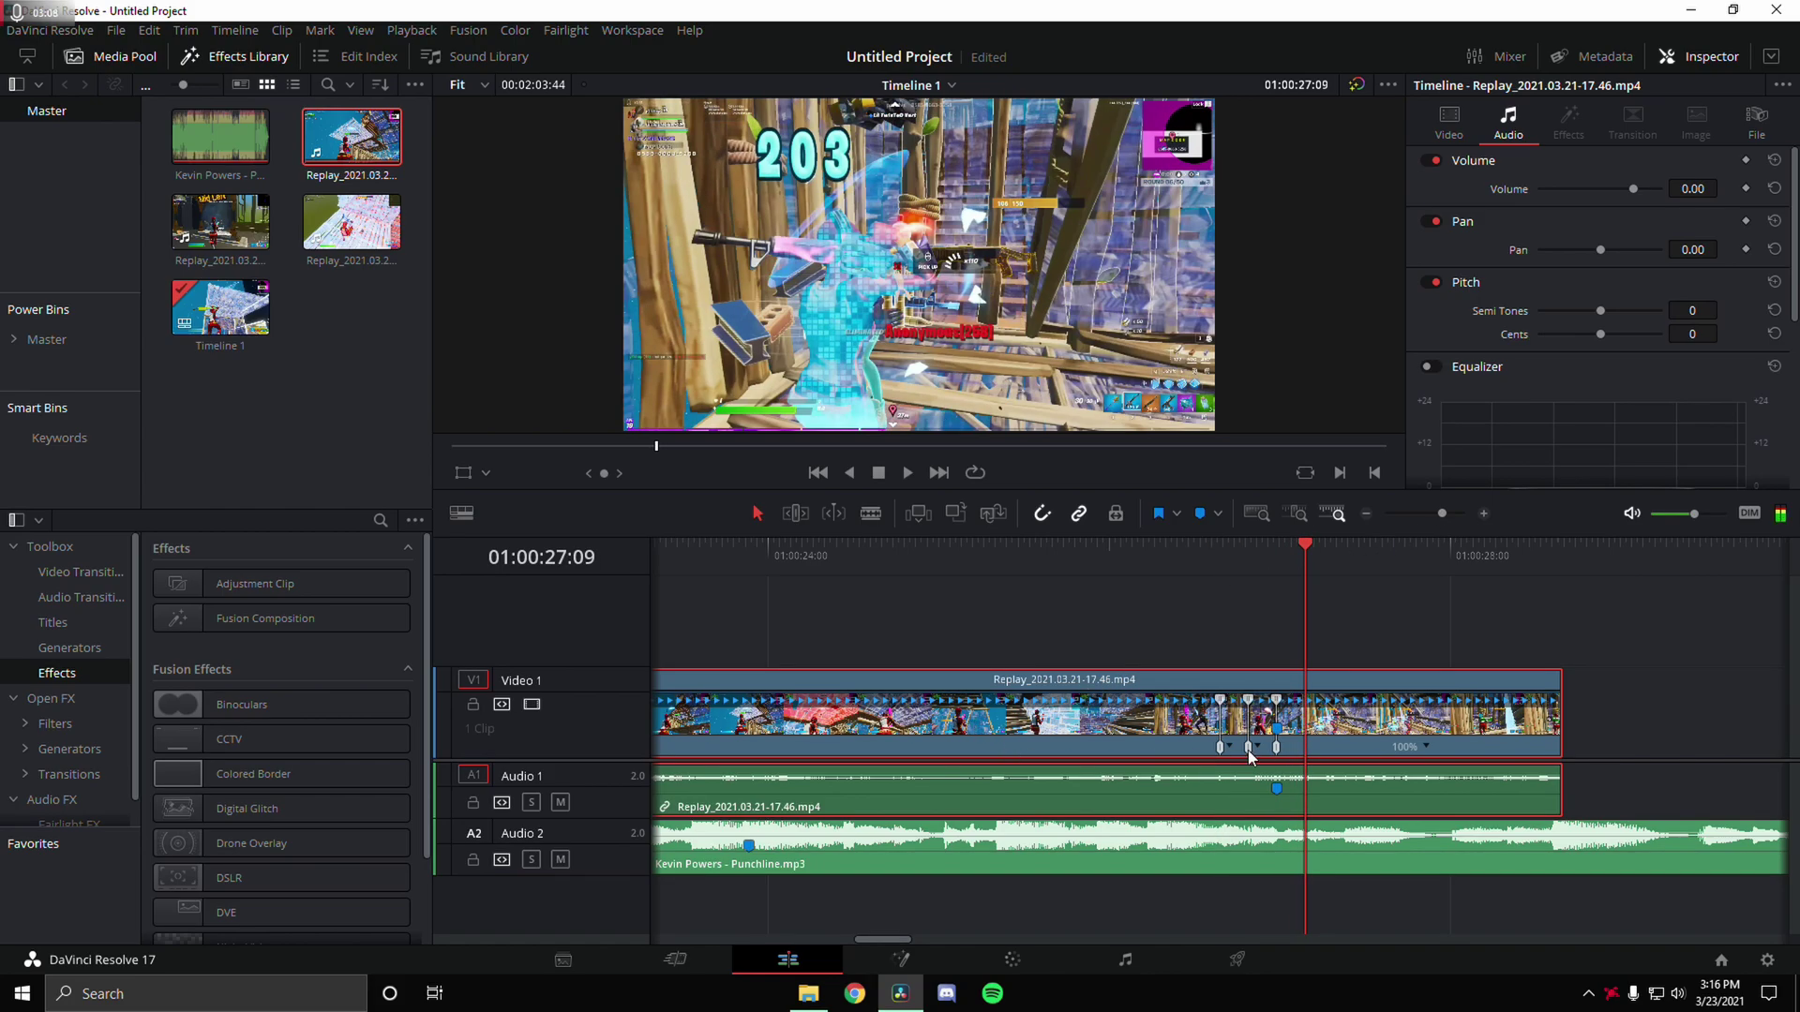
pyautogui.click(1433, 758)
pyautogui.click(1444, 770)
# Add a further speed point after the shot in the replay clip, at 01:00:27:29.
pyautogui.press('space')
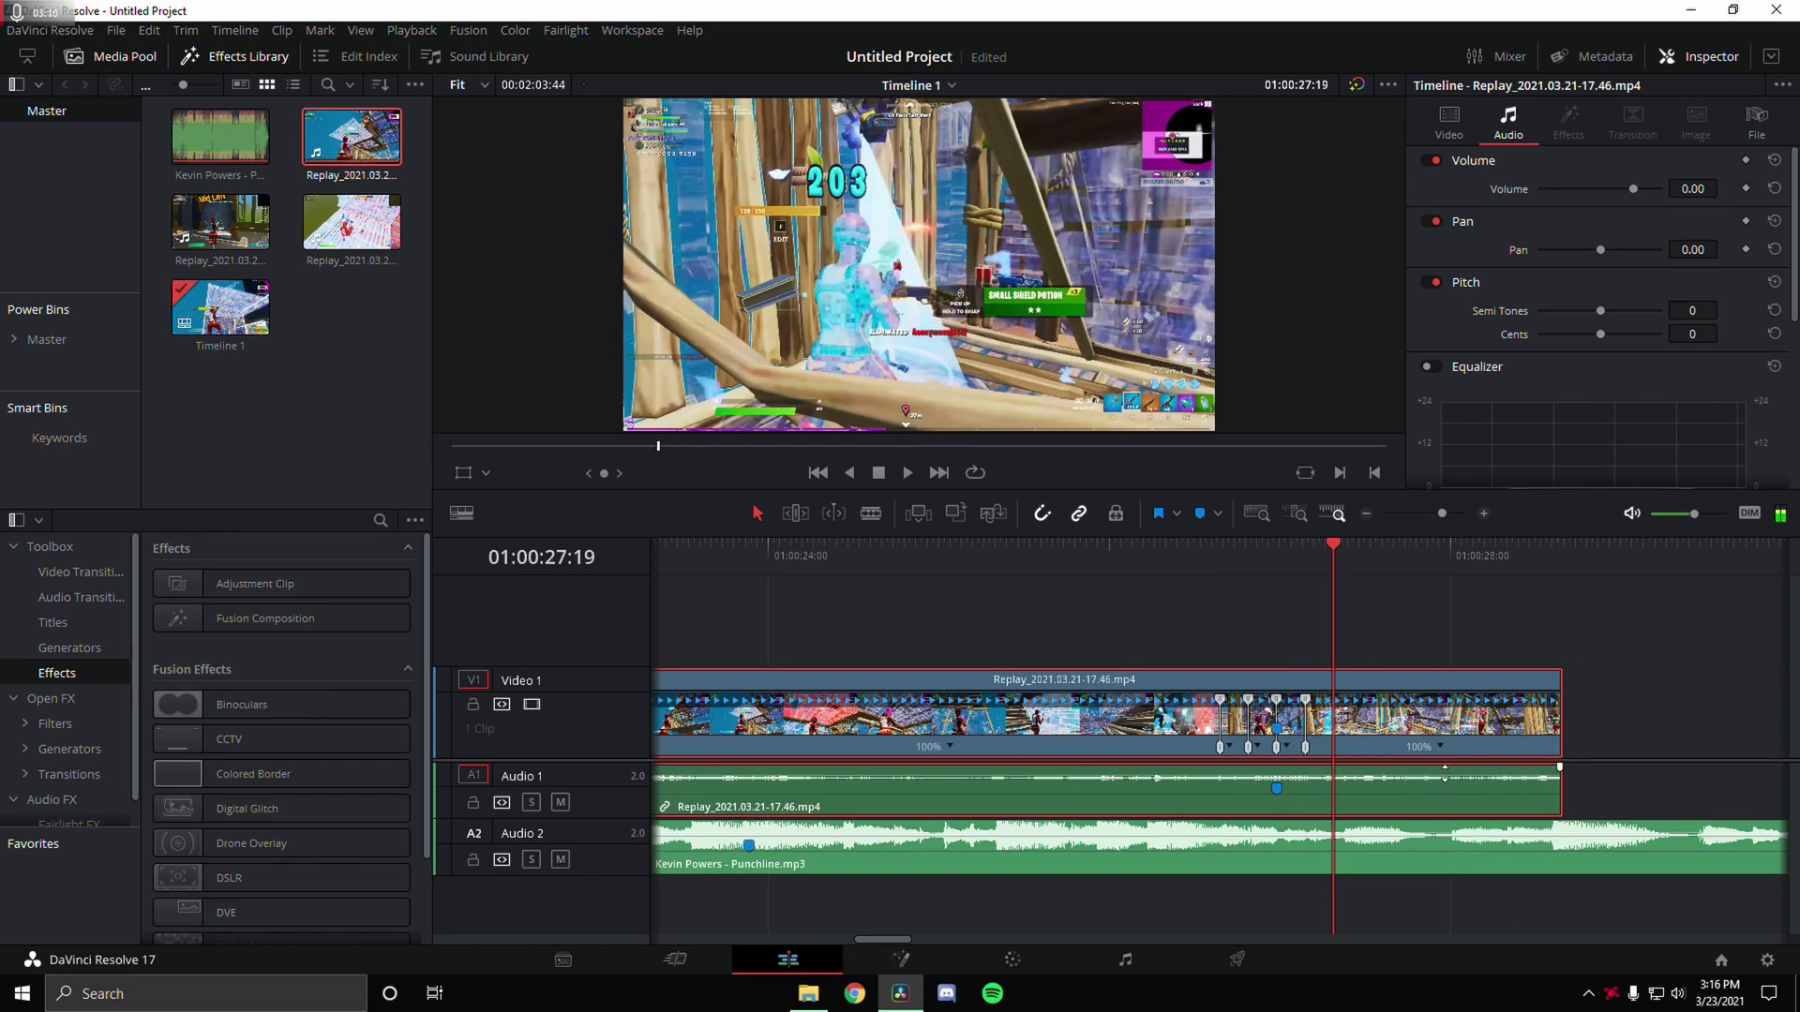
pyautogui.click(1440, 749)
pyautogui.click(1444, 780)
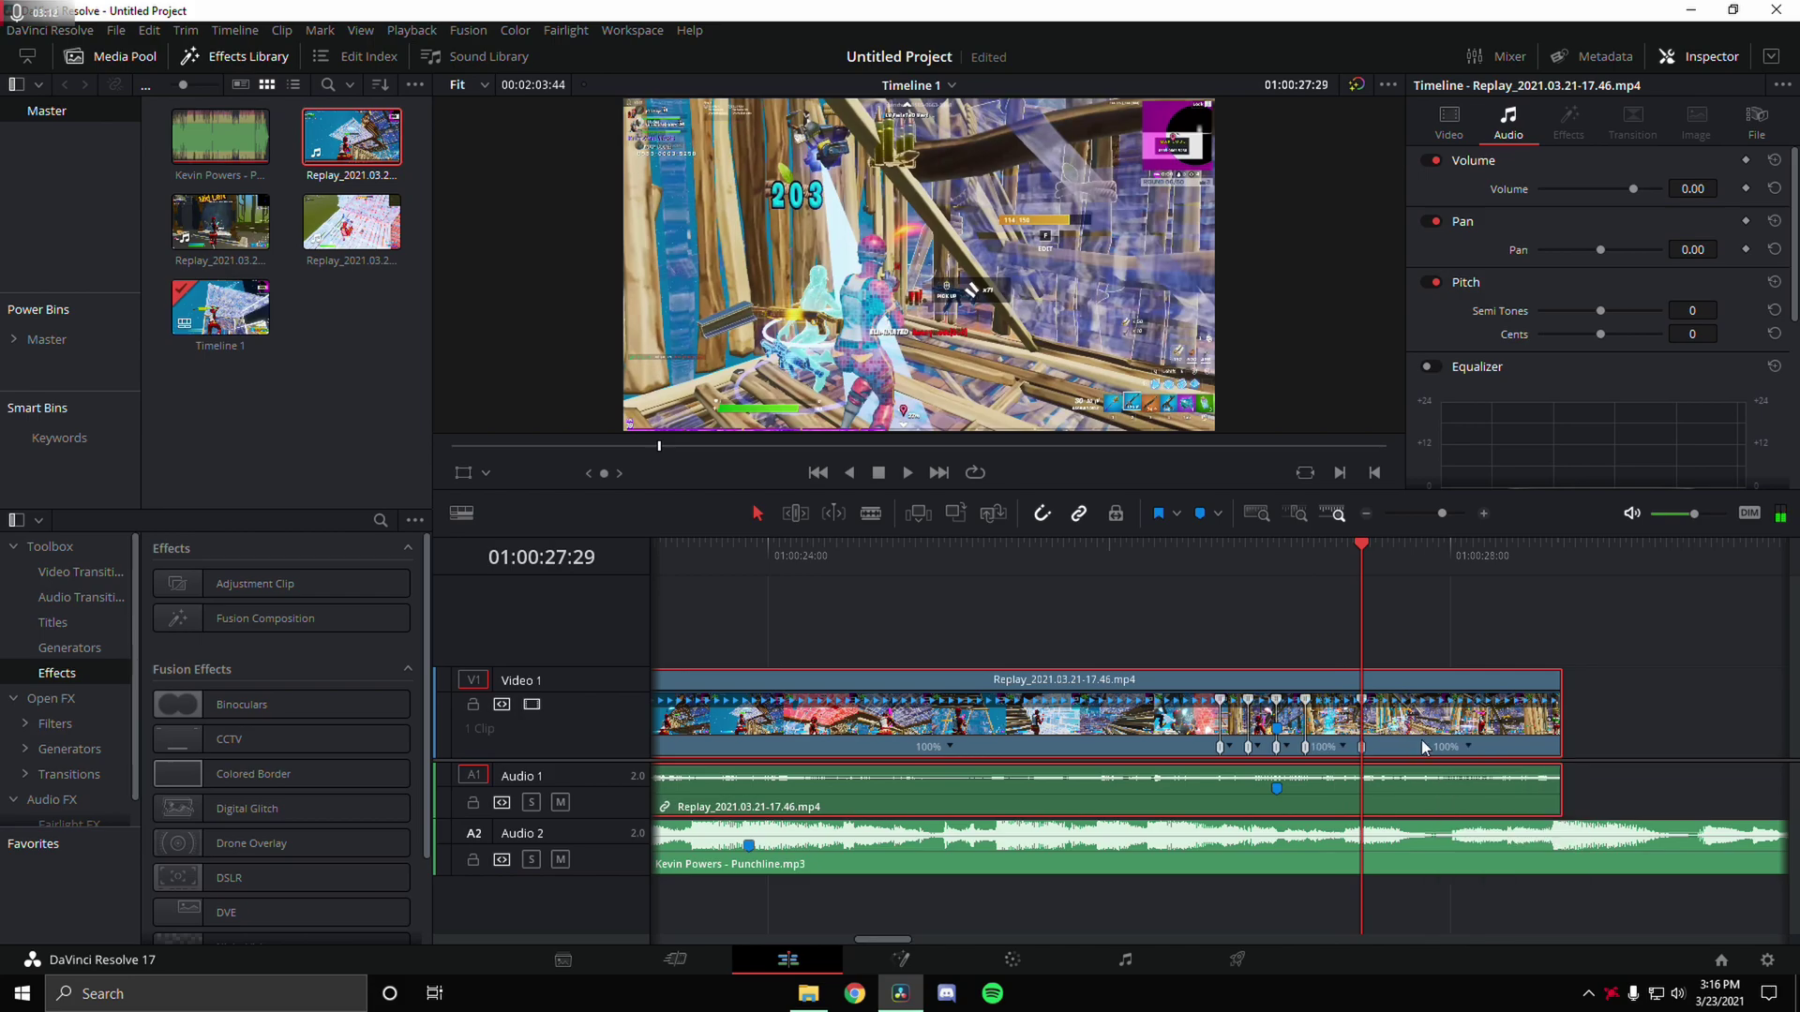
# Examine the replay clip frame by frame between its last two speed points after the shot.
pyautogui.press('Left')
pyautogui.press('Left')
pyautogui.press('Left')
pyautogui.press('Left')
pyautogui.press('Left')
pyautogui.press('Left')
pyautogui.press('Left')
pyautogui.press('Left')
pyautogui.press('Left')
pyautogui.press('Left')
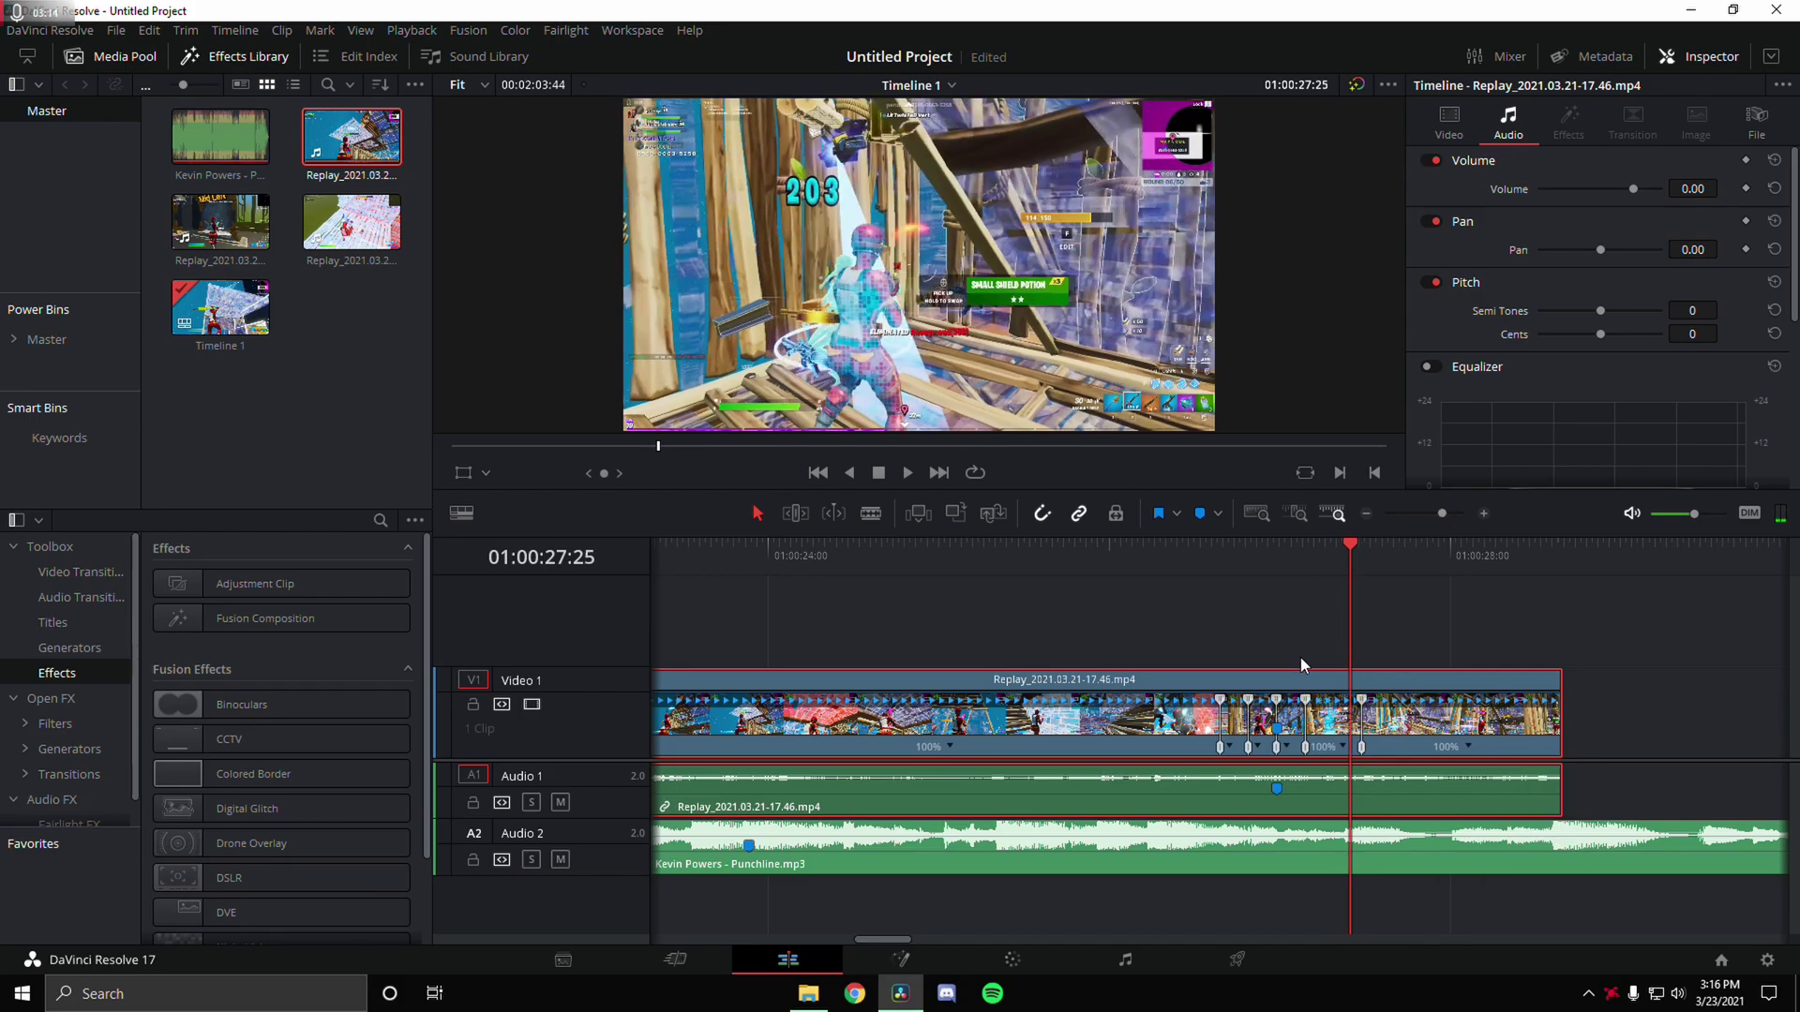
pyautogui.press('Right')
pyautogui.press('Right')
pyautogui.press('Right')
pyautogui.press('Right')
pyautogui.press('Right')
pyautogui.press('Right')
pyautogui.press('Right')
pyautogui.press('Right')
pyautogui.press('Right')
pyautogui.press('Right')
pyautogui.press('Left')
pyautogui.press('Left')
pyautogui.press('Left')
pyautogui.press('Left')
pyautogui.press('Left')
pyautogui.press('Left')
pyautogui.press('Left')
pyautogui.press('Left')
pyautogui.press('Left')
pyautogui.press('Left')
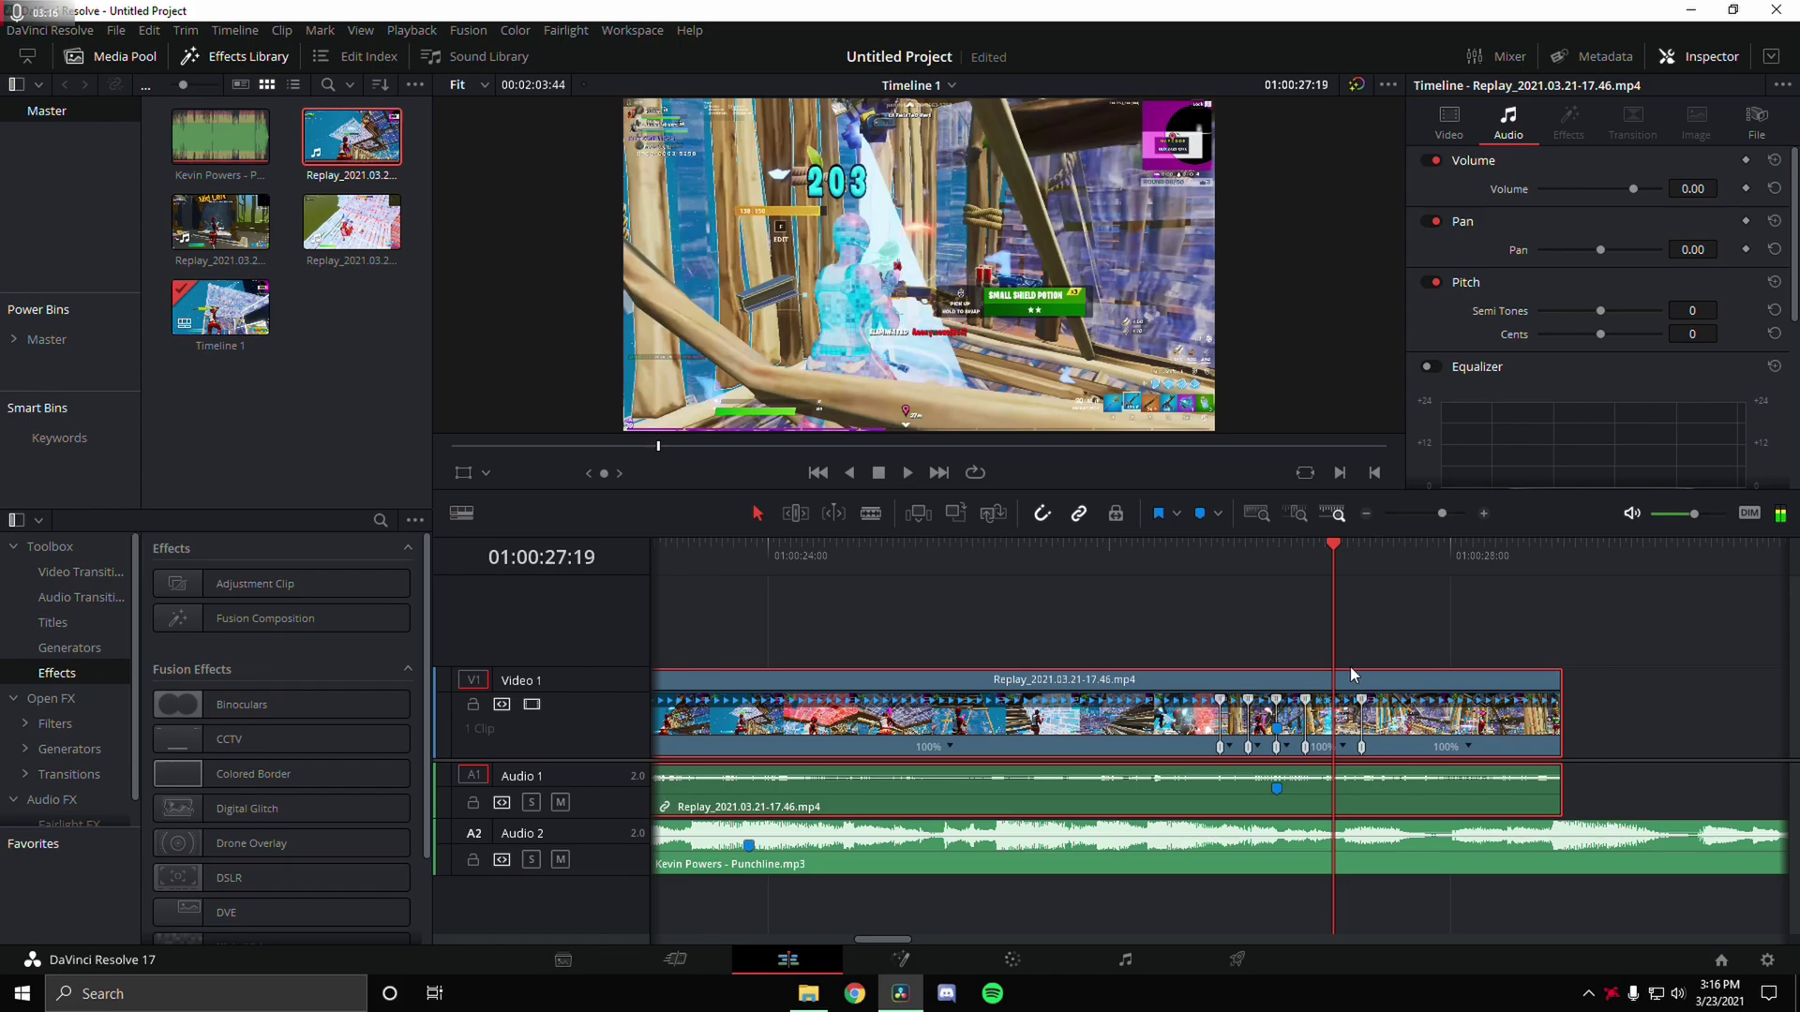
pyautogui.press('Right')
pyautogui.press('Right')
pyautogui.press('Right')
pyautogui.press('Right')
pyautogui.press('Right')
pyautogui.press('Right')
pyautogui.press('Right')
pyautogui.press('Right')
pyautogui.press('Right')
pyautogui.press('Right')
pyautogui.press('Left')
pyautogui.press('Left')
pyautogui.press('Left')
pyautogui.press('Left')
pyautogui.press('Left')
pyautogui.press('Left')
pyautogui.press('Left')
pyautogui.press('Left')
pyautogui.press('Left')
pyautogui.press('Left')
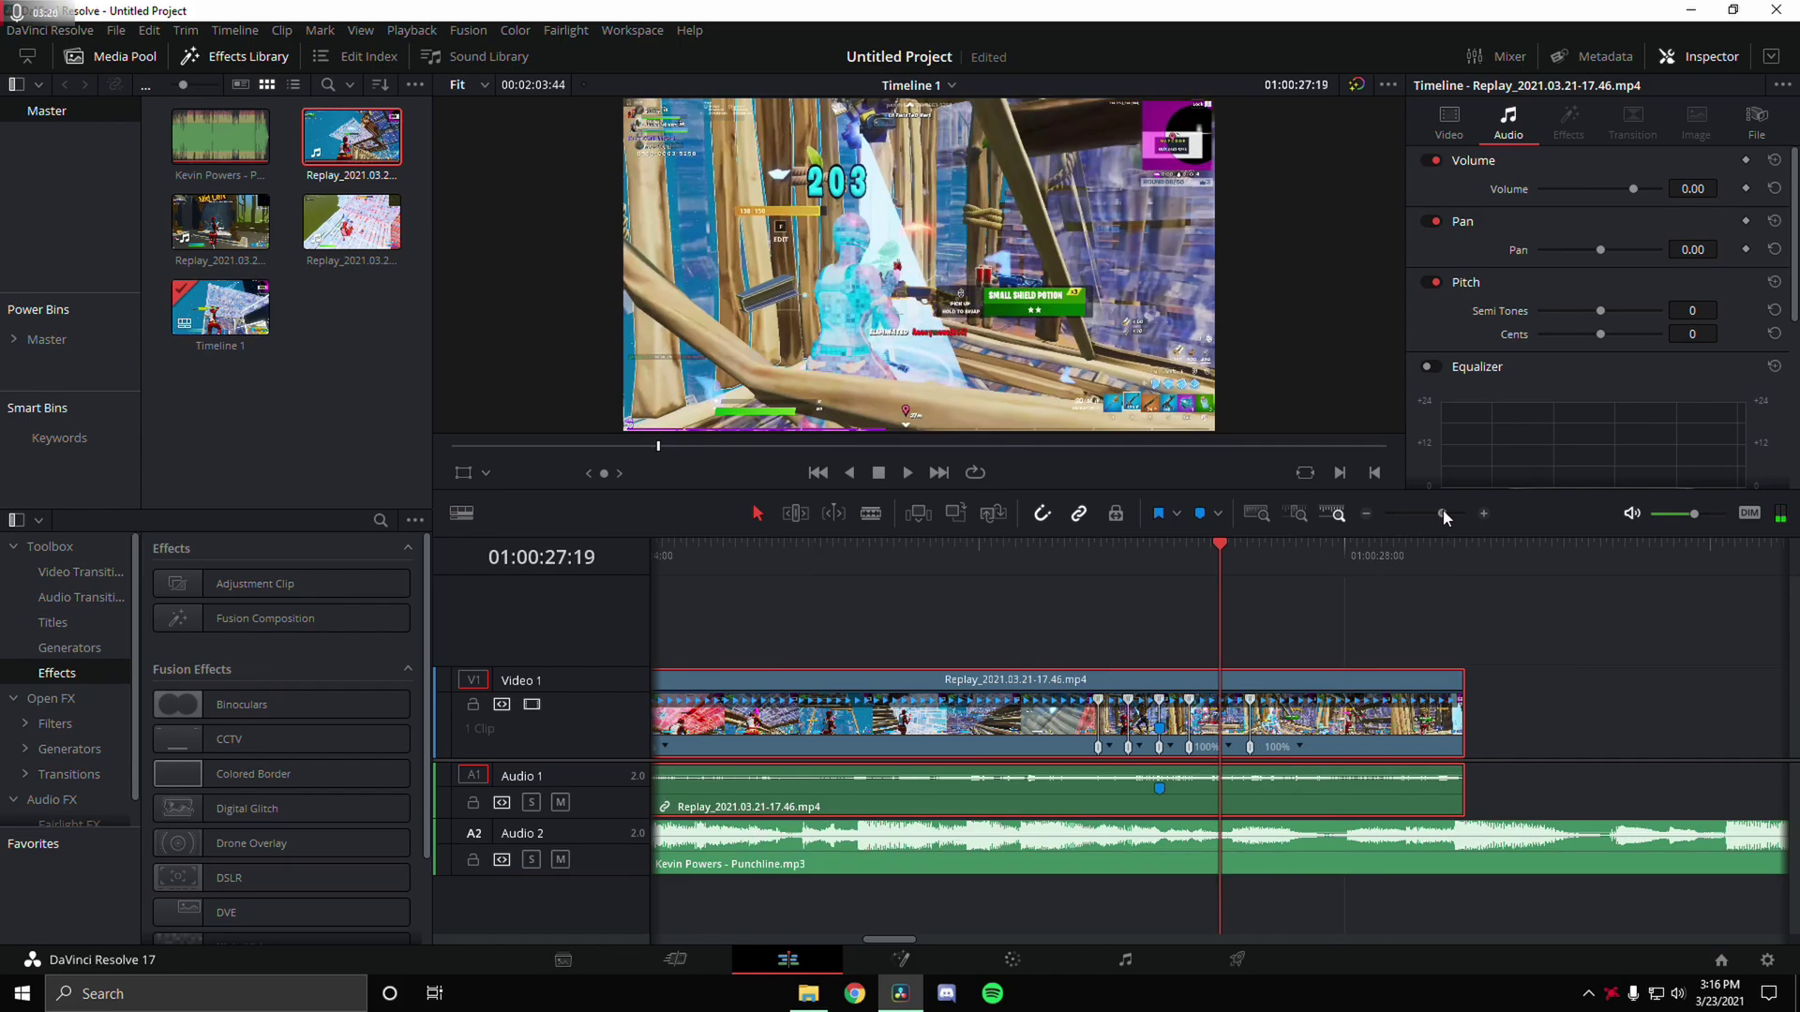
# Lock the Audio 1 track holding the replay clip's sound.
pyautogui.moveTo(1442, 512); pyautogui.dragTo(1447, 514)
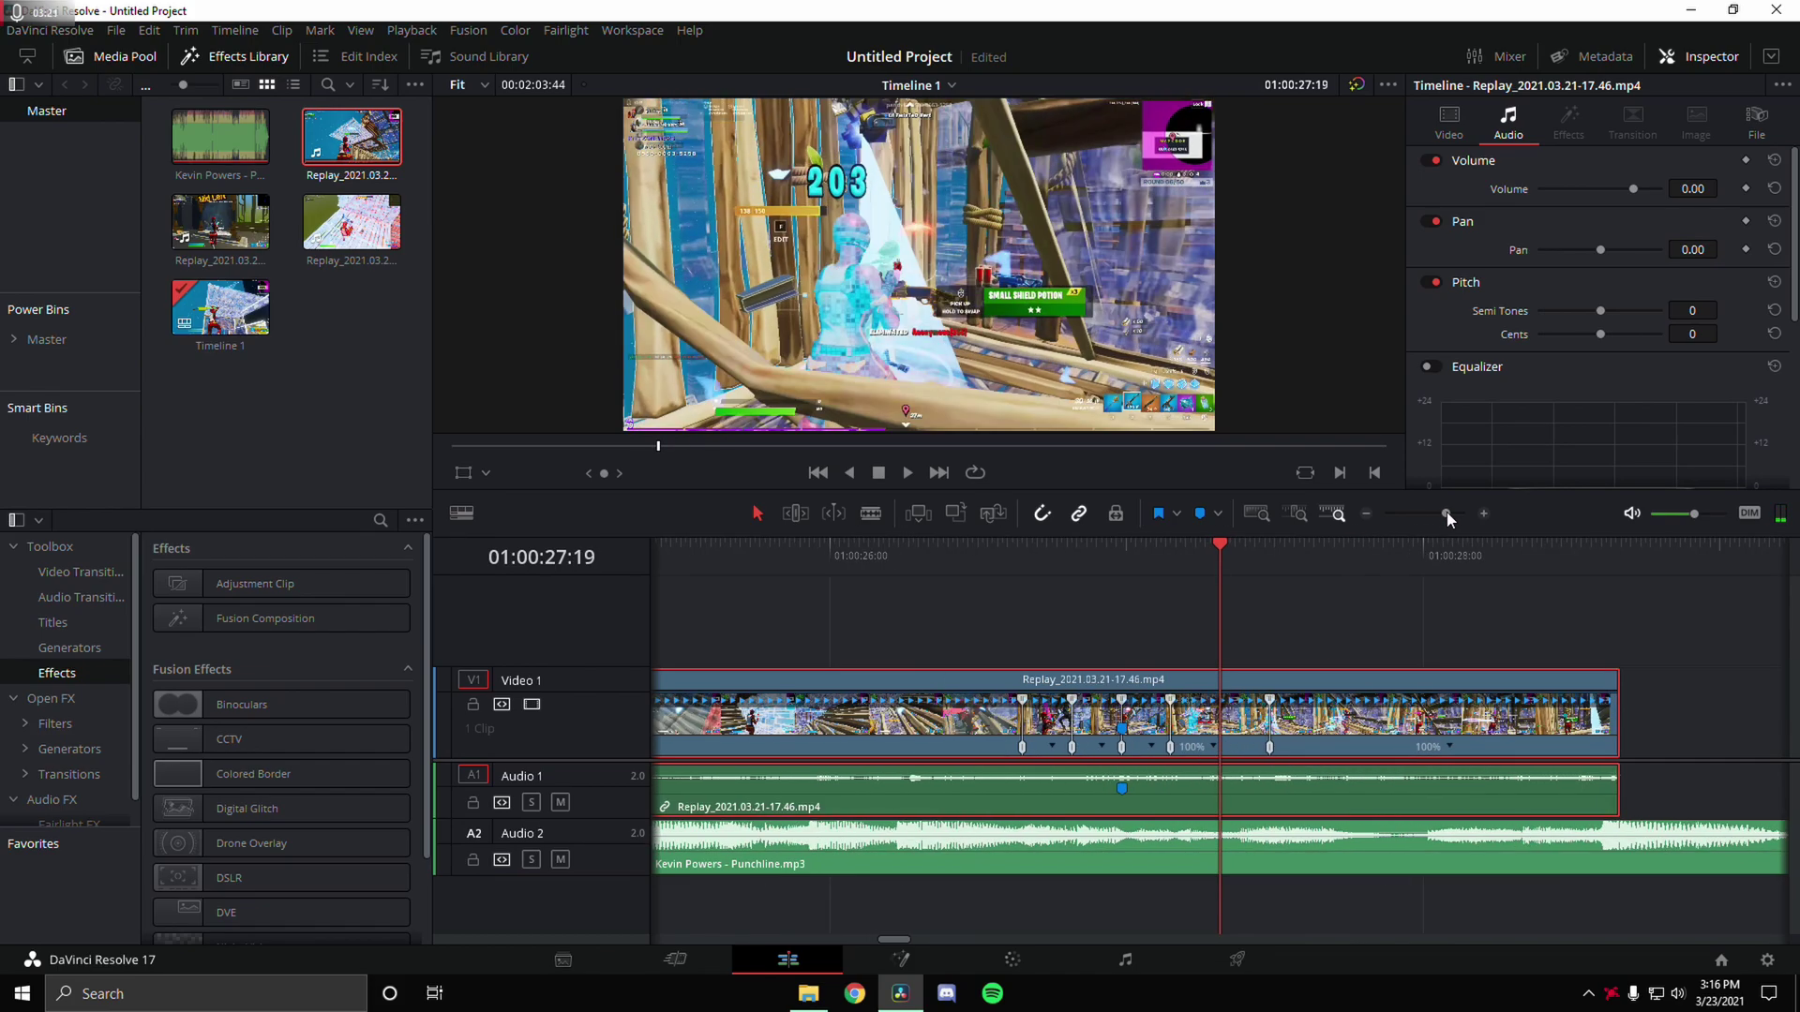
pyautogui.click(472, 804)
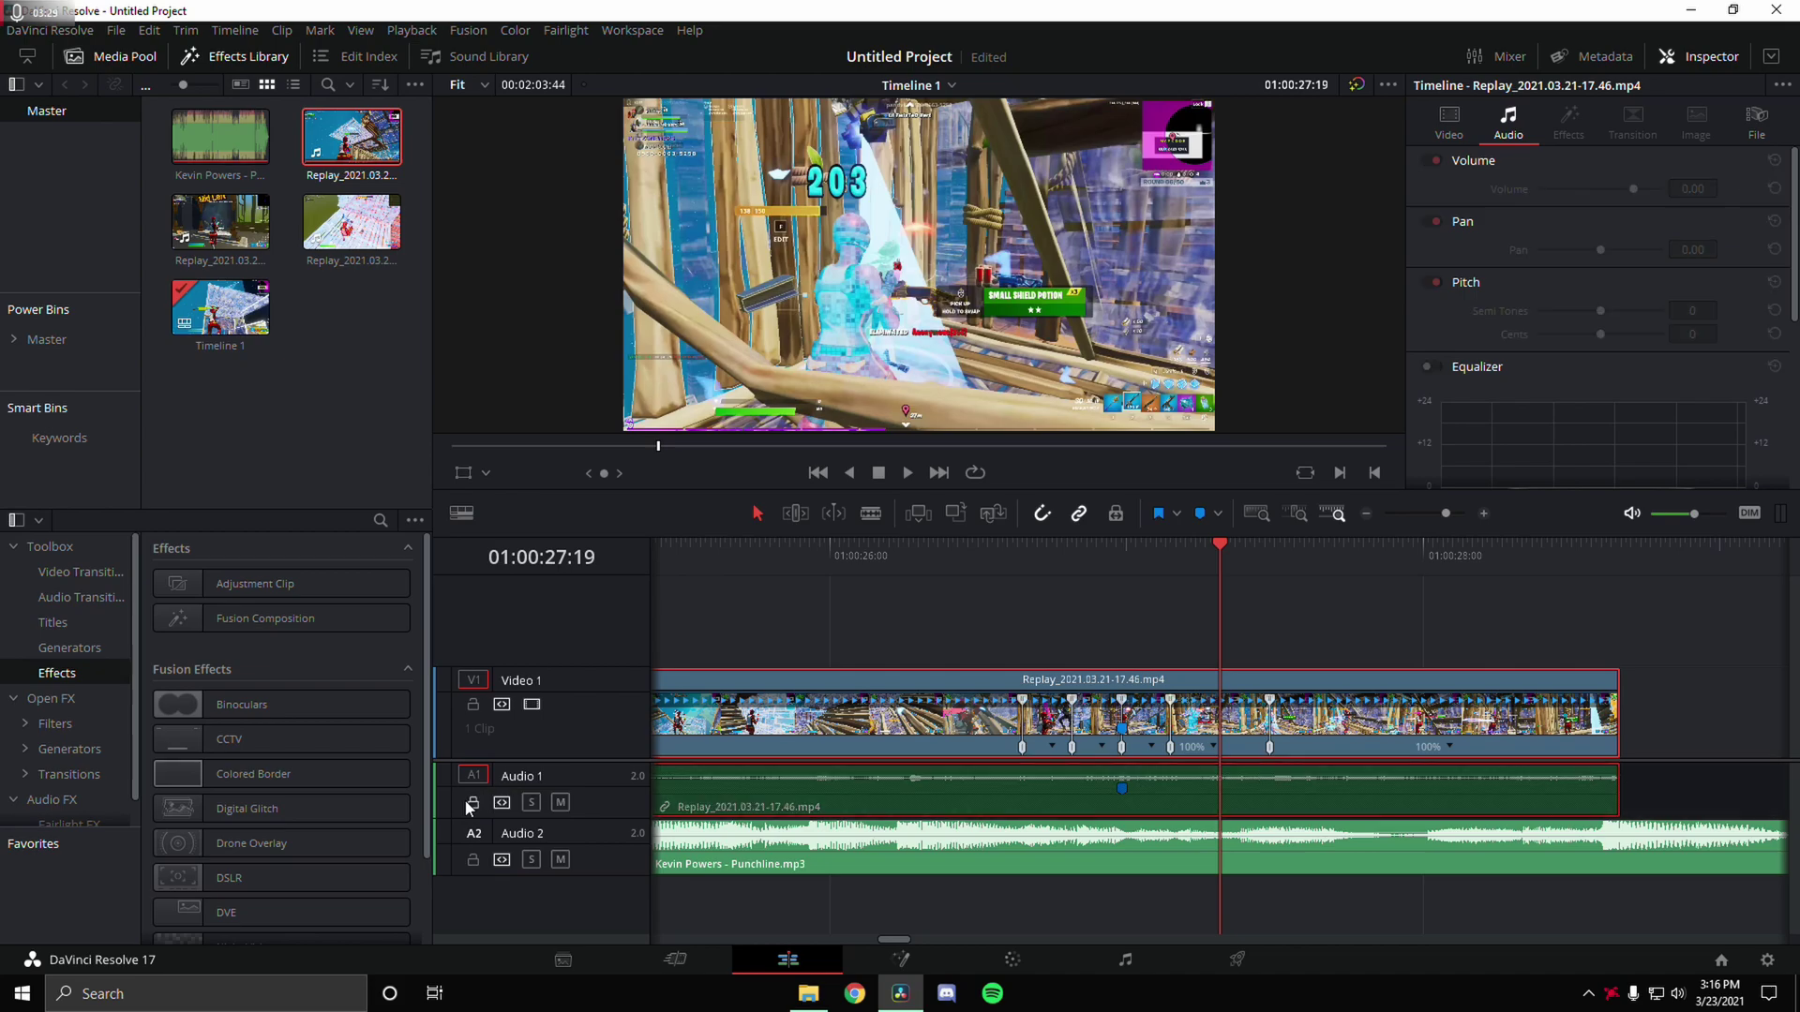
pyautogui.click(472, 805)
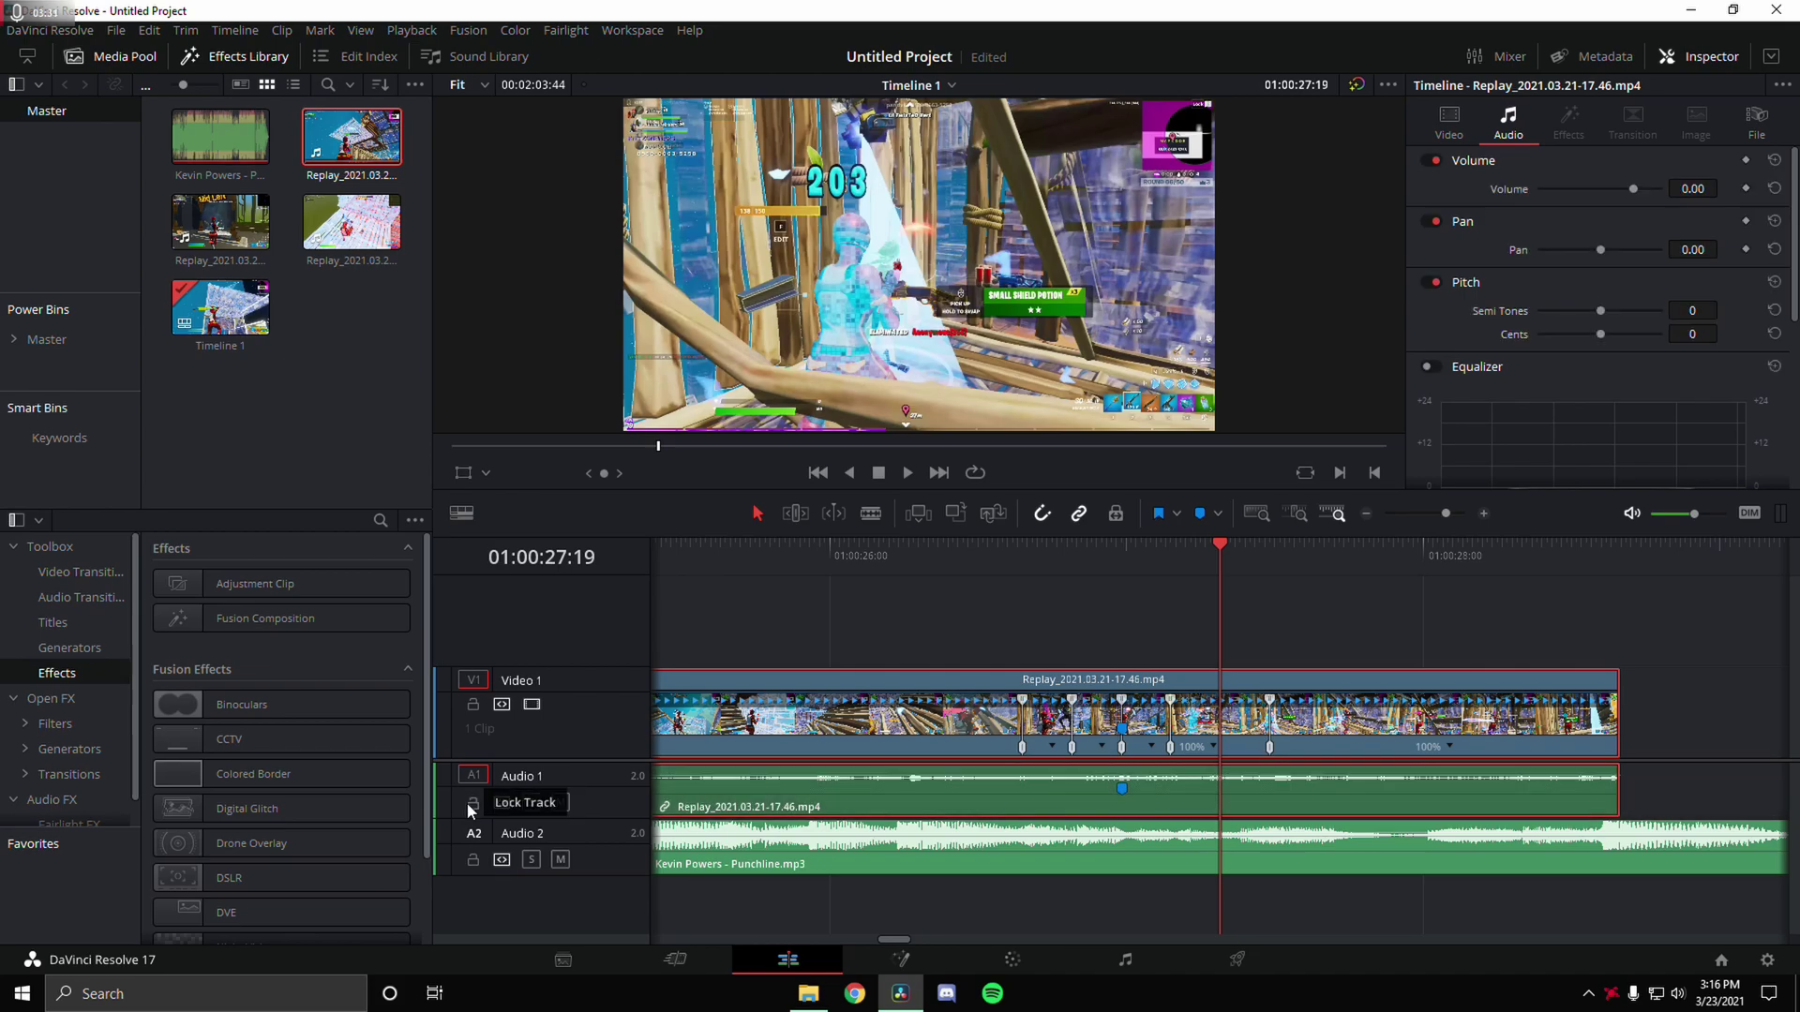
pyautogui.click(473, 804)
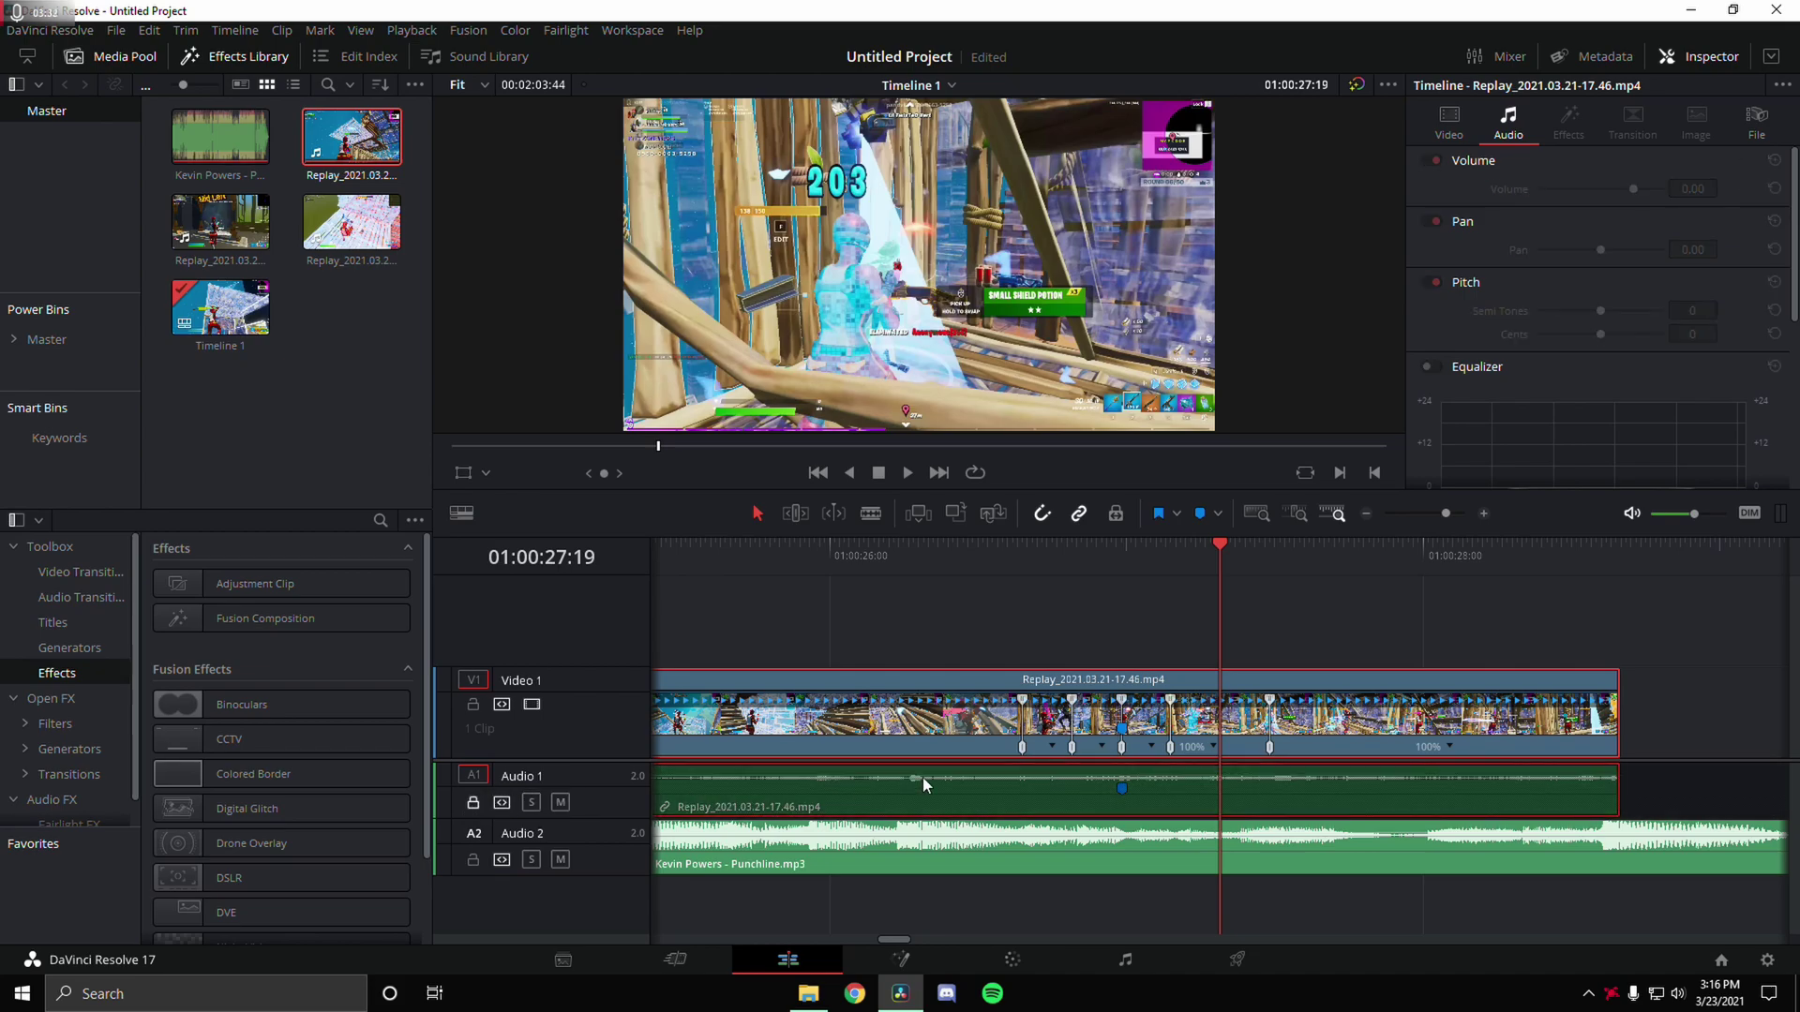
# Set the replay clip's two speed segments leading up to the shot to 50% and 400%, in that order.
pyautogui.click(1052, 747)
pyautogui.moveTo(1125, 816)
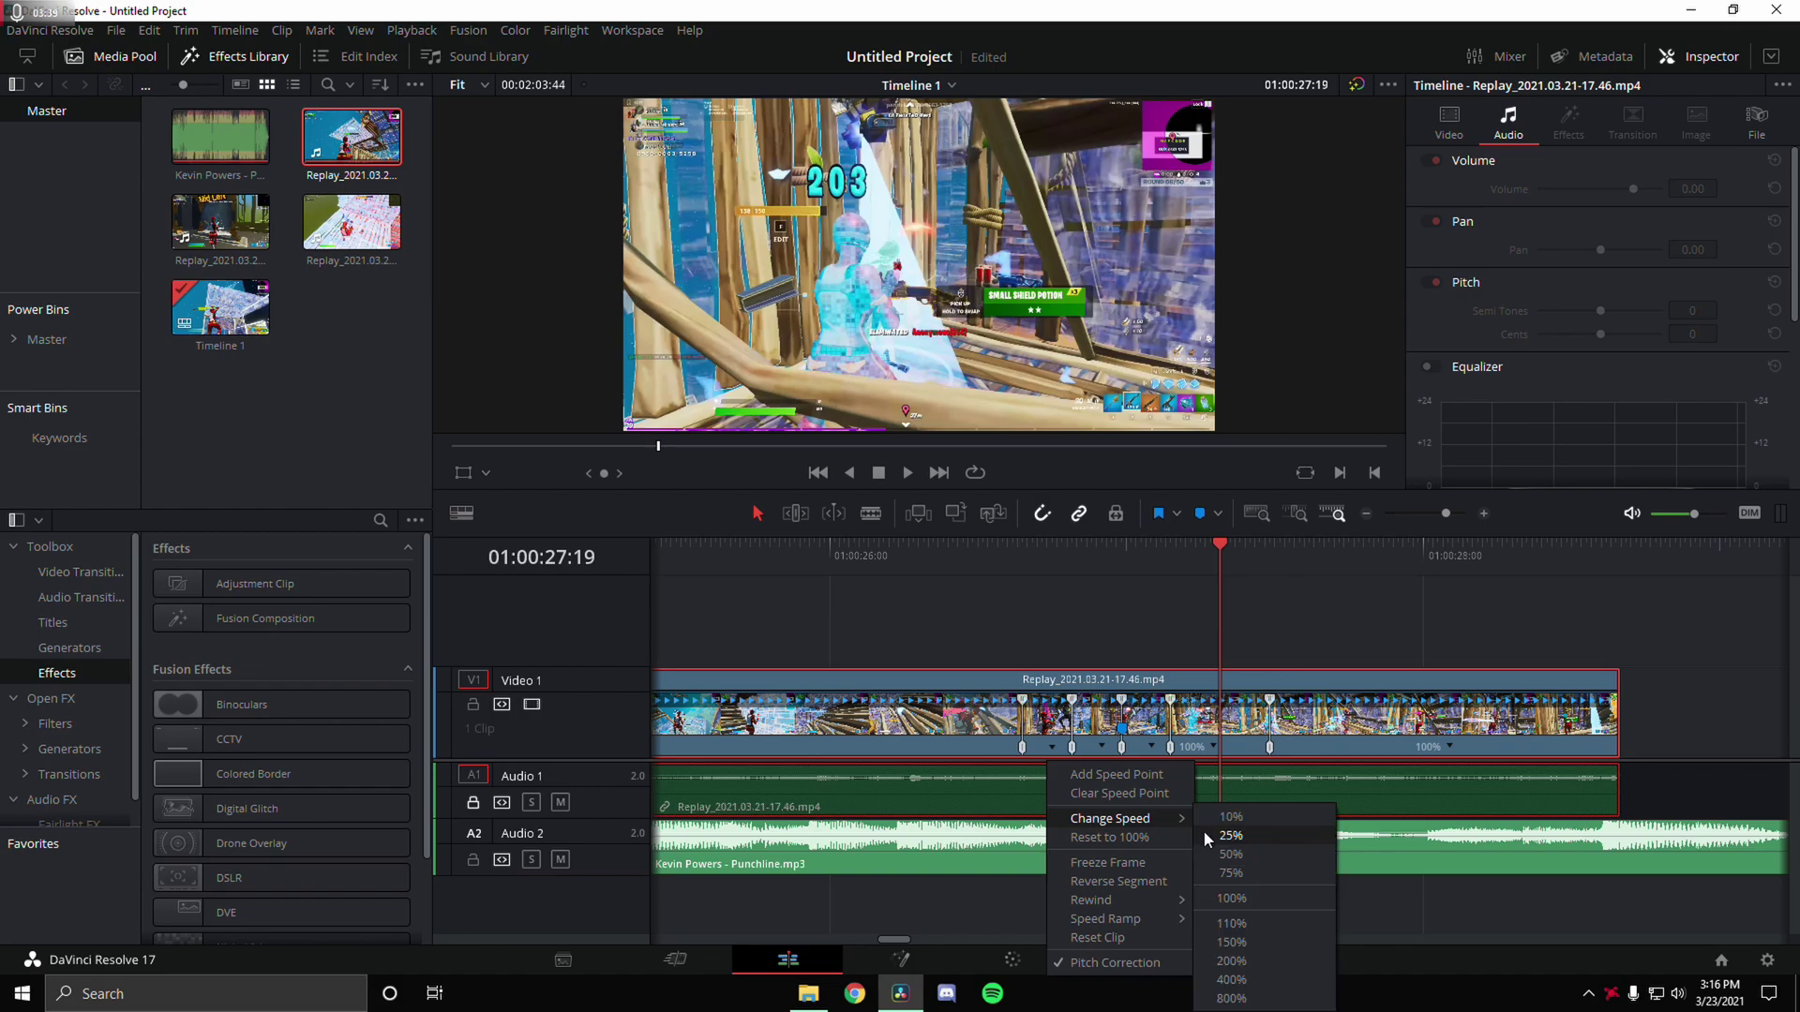
pyautogui.click(1235, 852)
pyautogui.click(1160, 752)
pyautogui.moveTo(1195, 825)
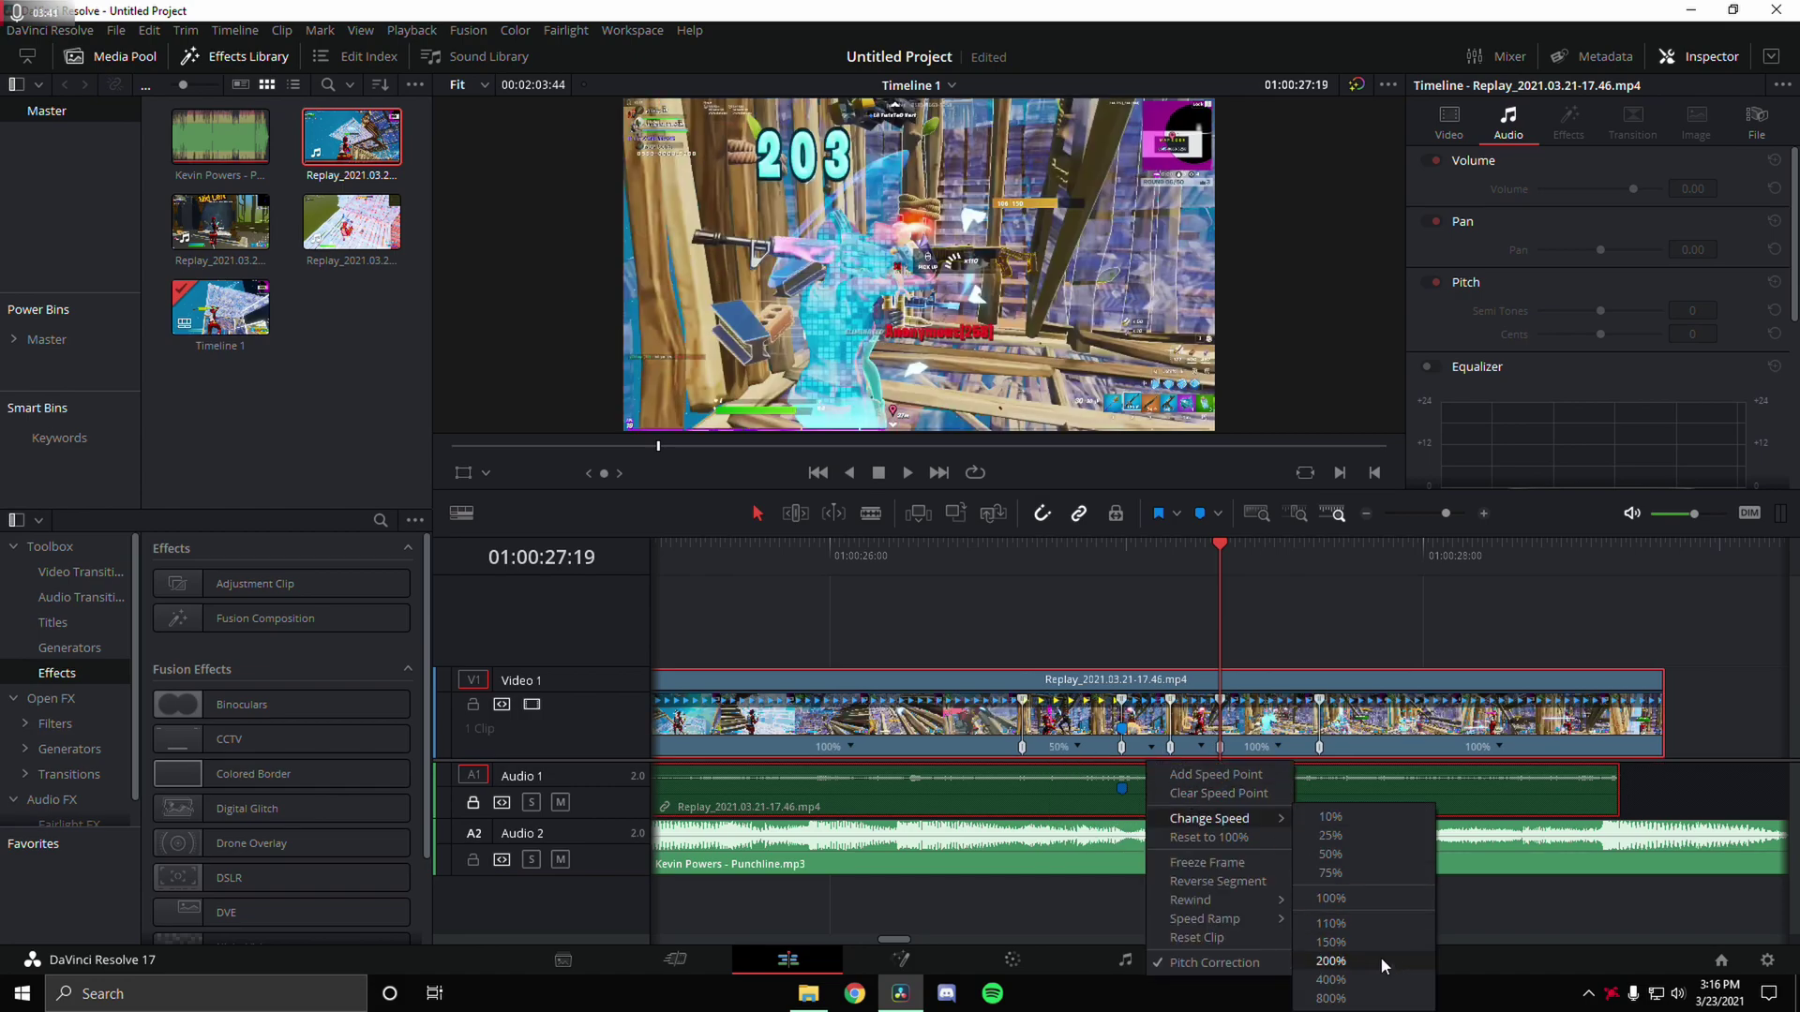
pyautogui.click(1373, 957)
# Set the segment right after the shot to 200% speed and the following segment to 50%.
pyautogui.click(1164, 747)
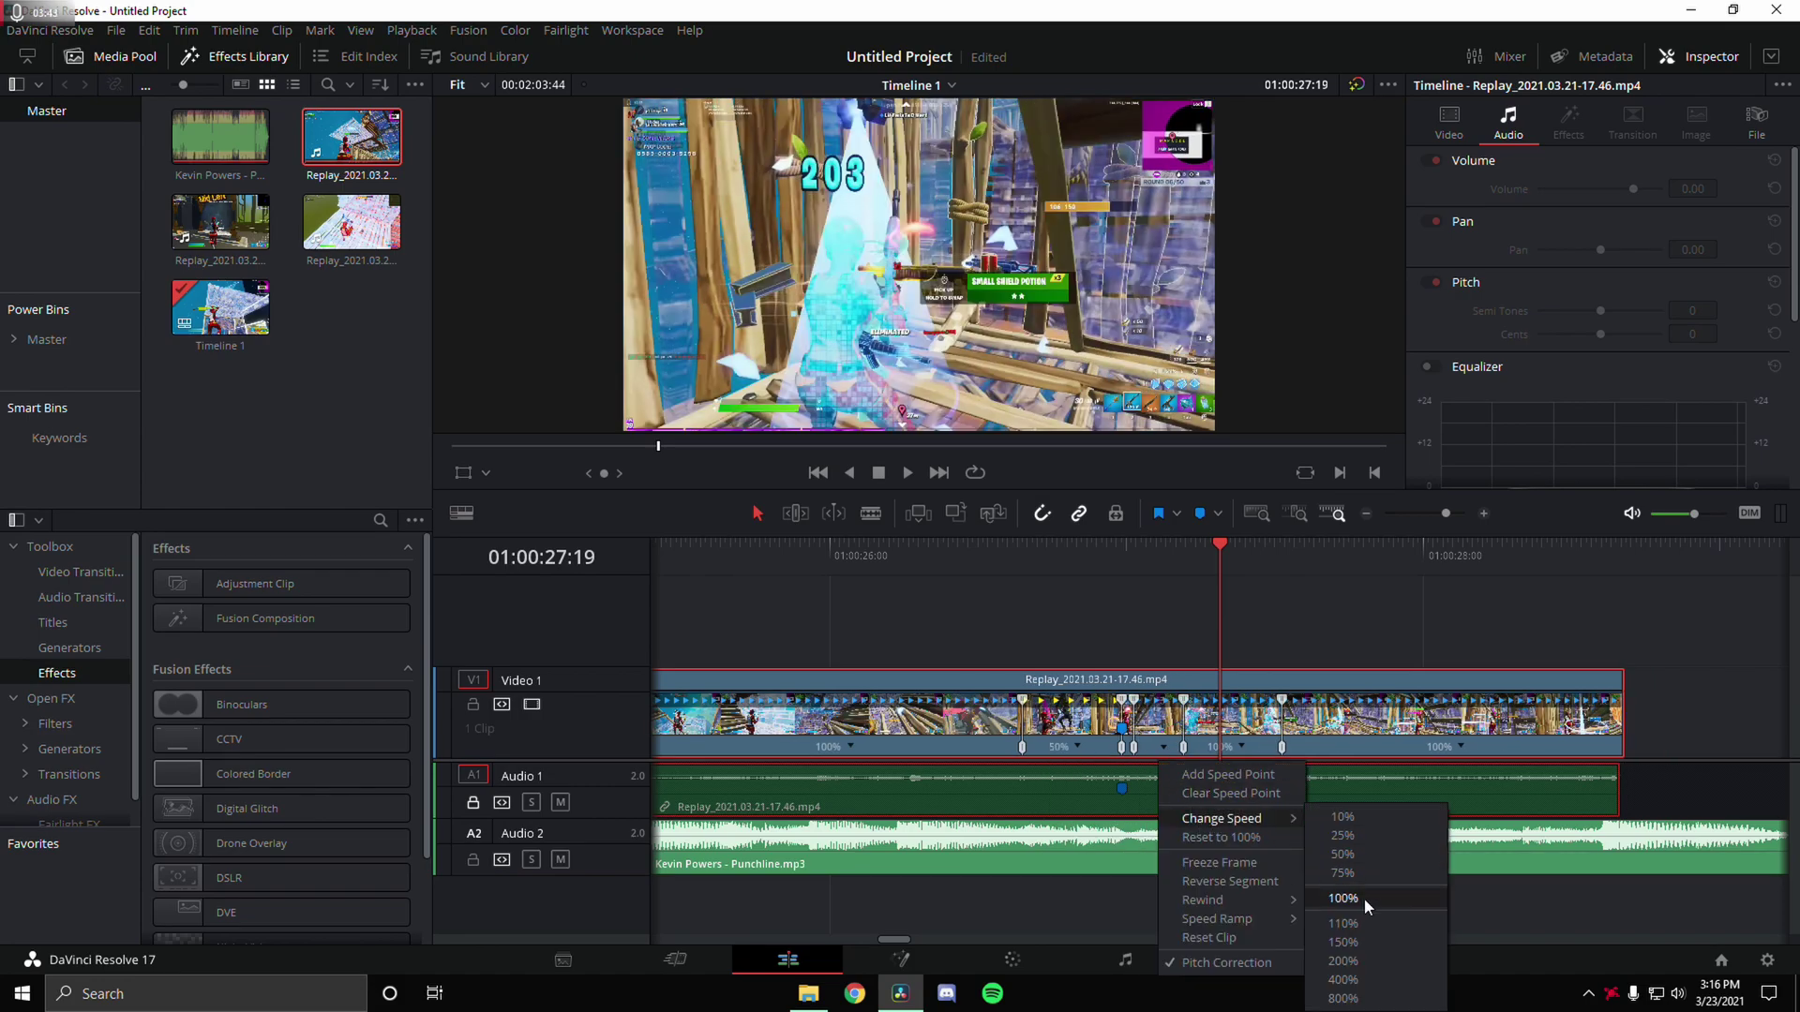
pyautogui.click(1352, 966)
pyautogui.click(1214, 750)
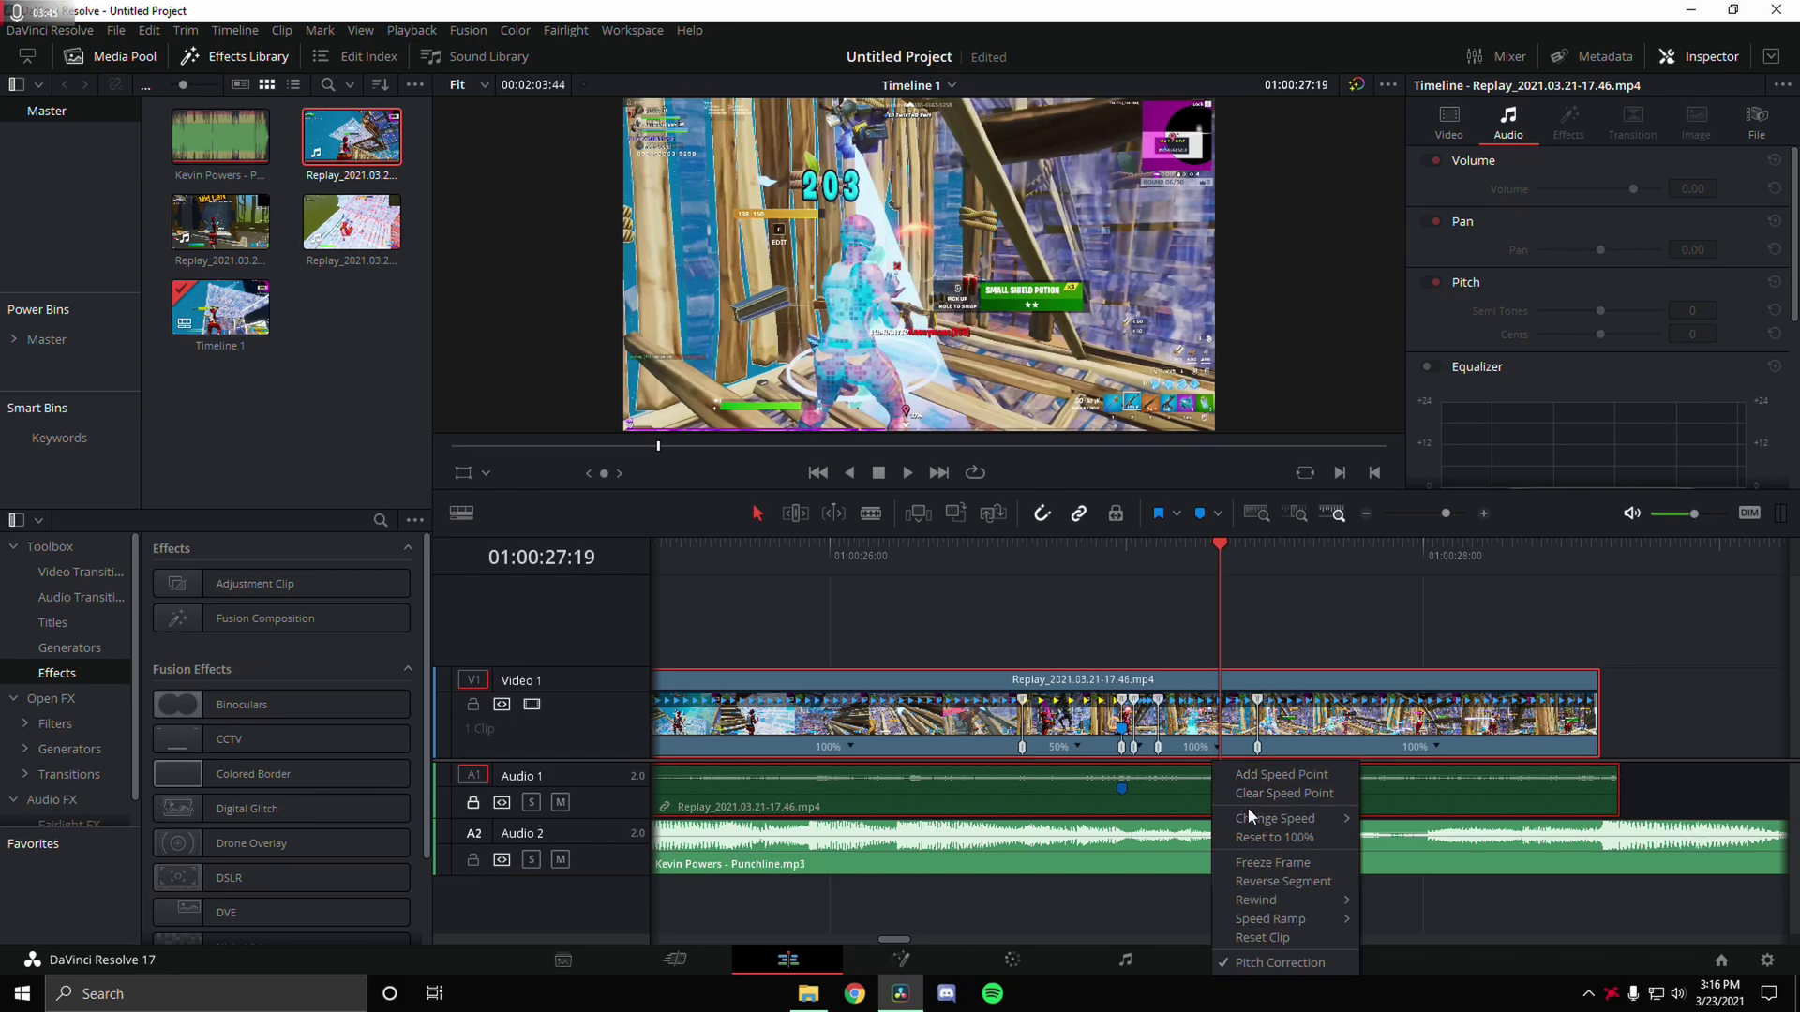
pyautogui.click(1406, 854)
# Place the playhead near the shot at 01:00:27:03 and unlock the Audio 1 track.
pyautogui.click(1140, 556)
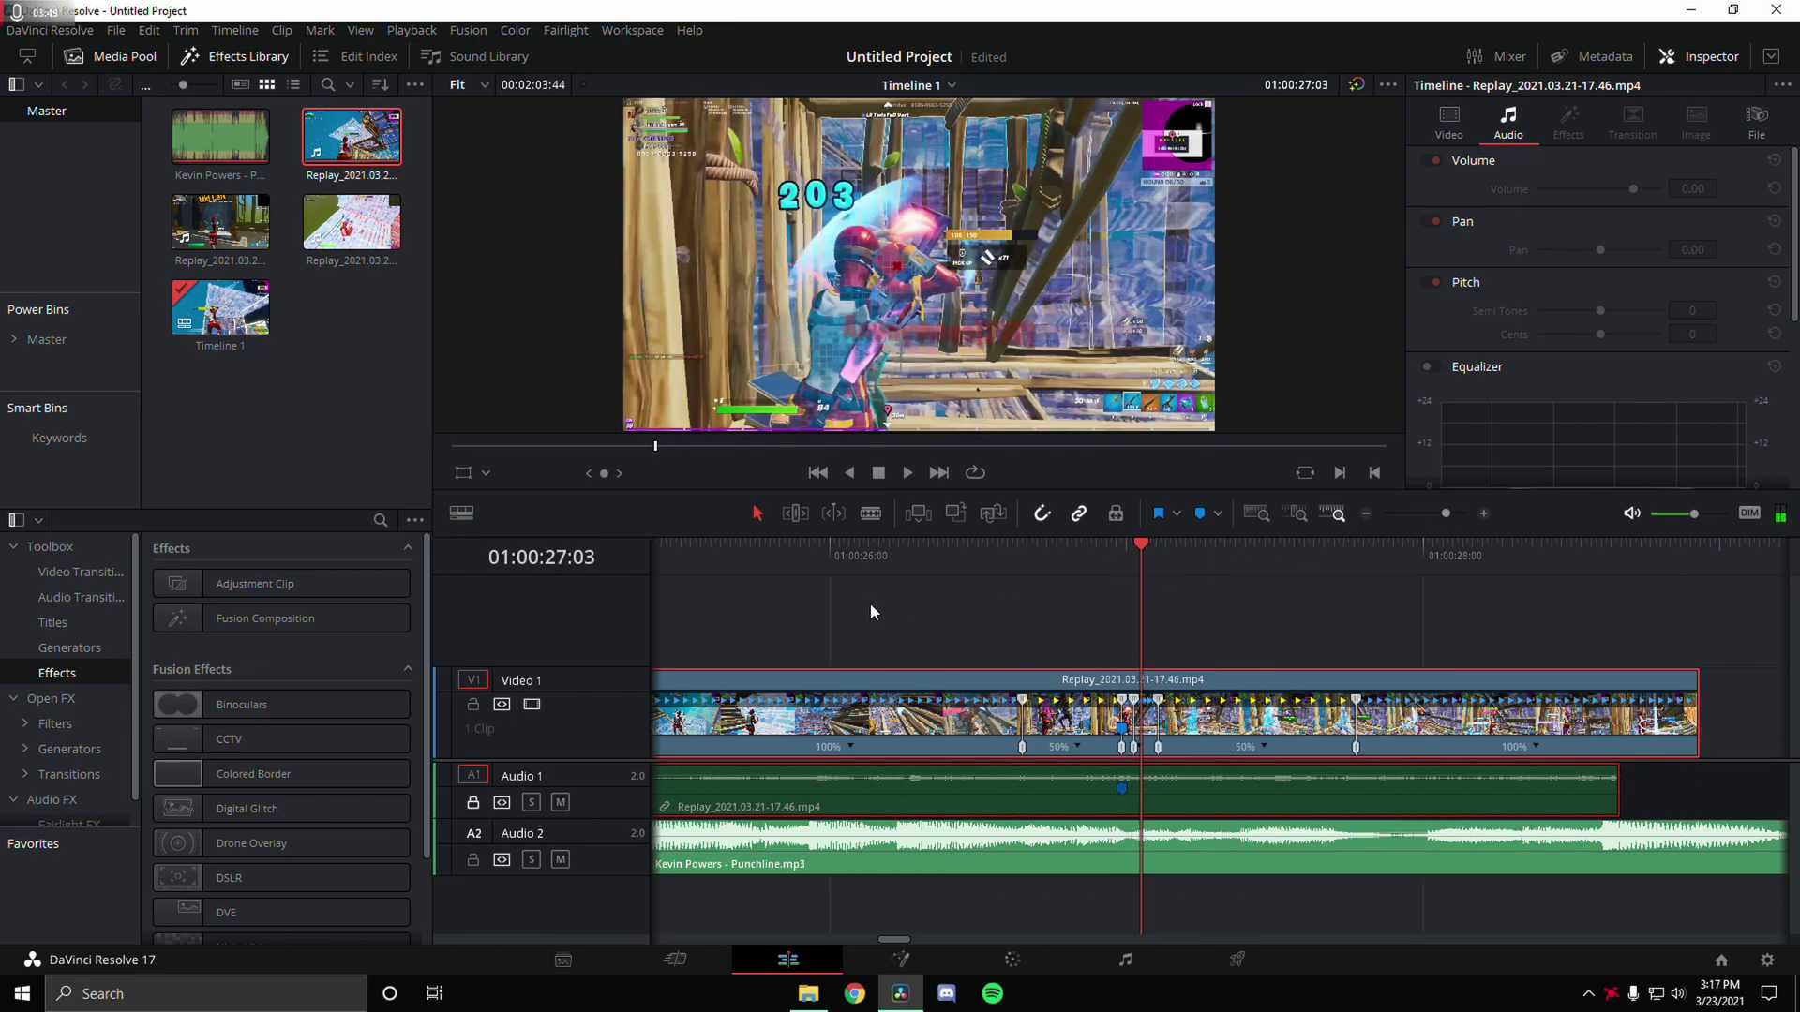
pyautogui.click(469, 805)
pyautogui.moveTo(1122, 730); pyautogui.dragTo(1141, 730)
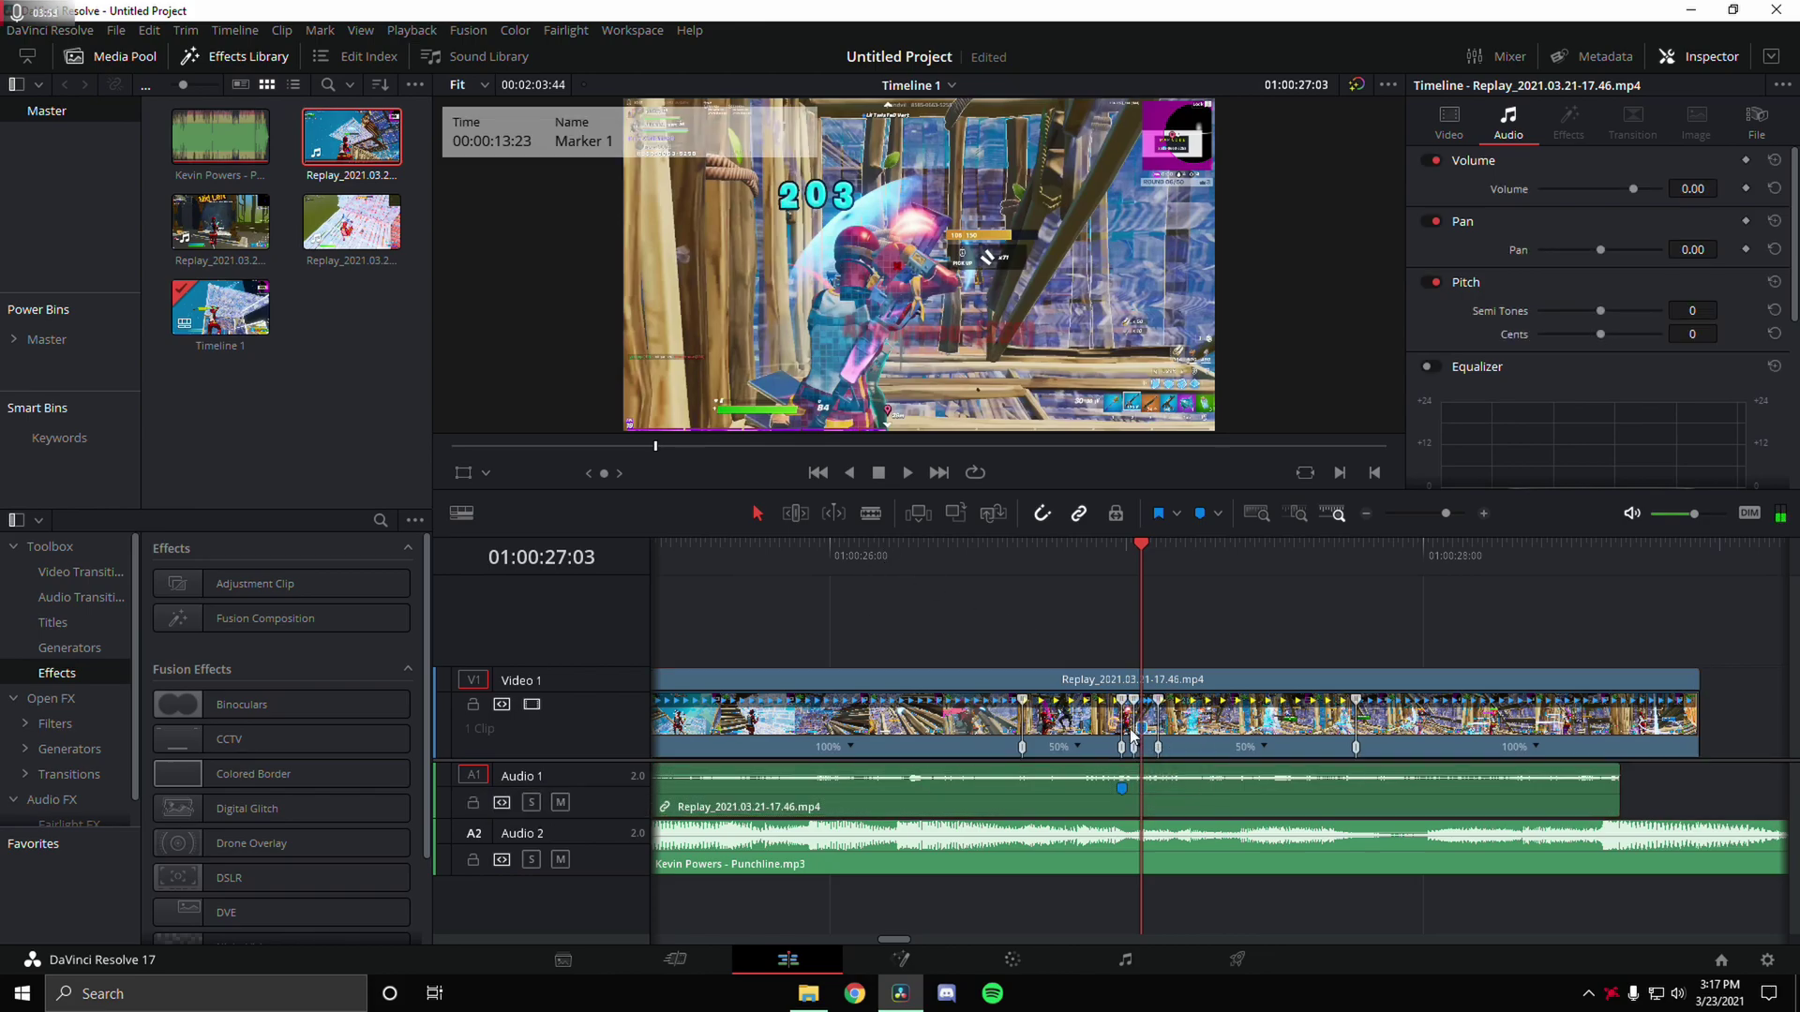
pyautogui.moveTo(1445, 513); pyautogui.dragTo(1472, 511)
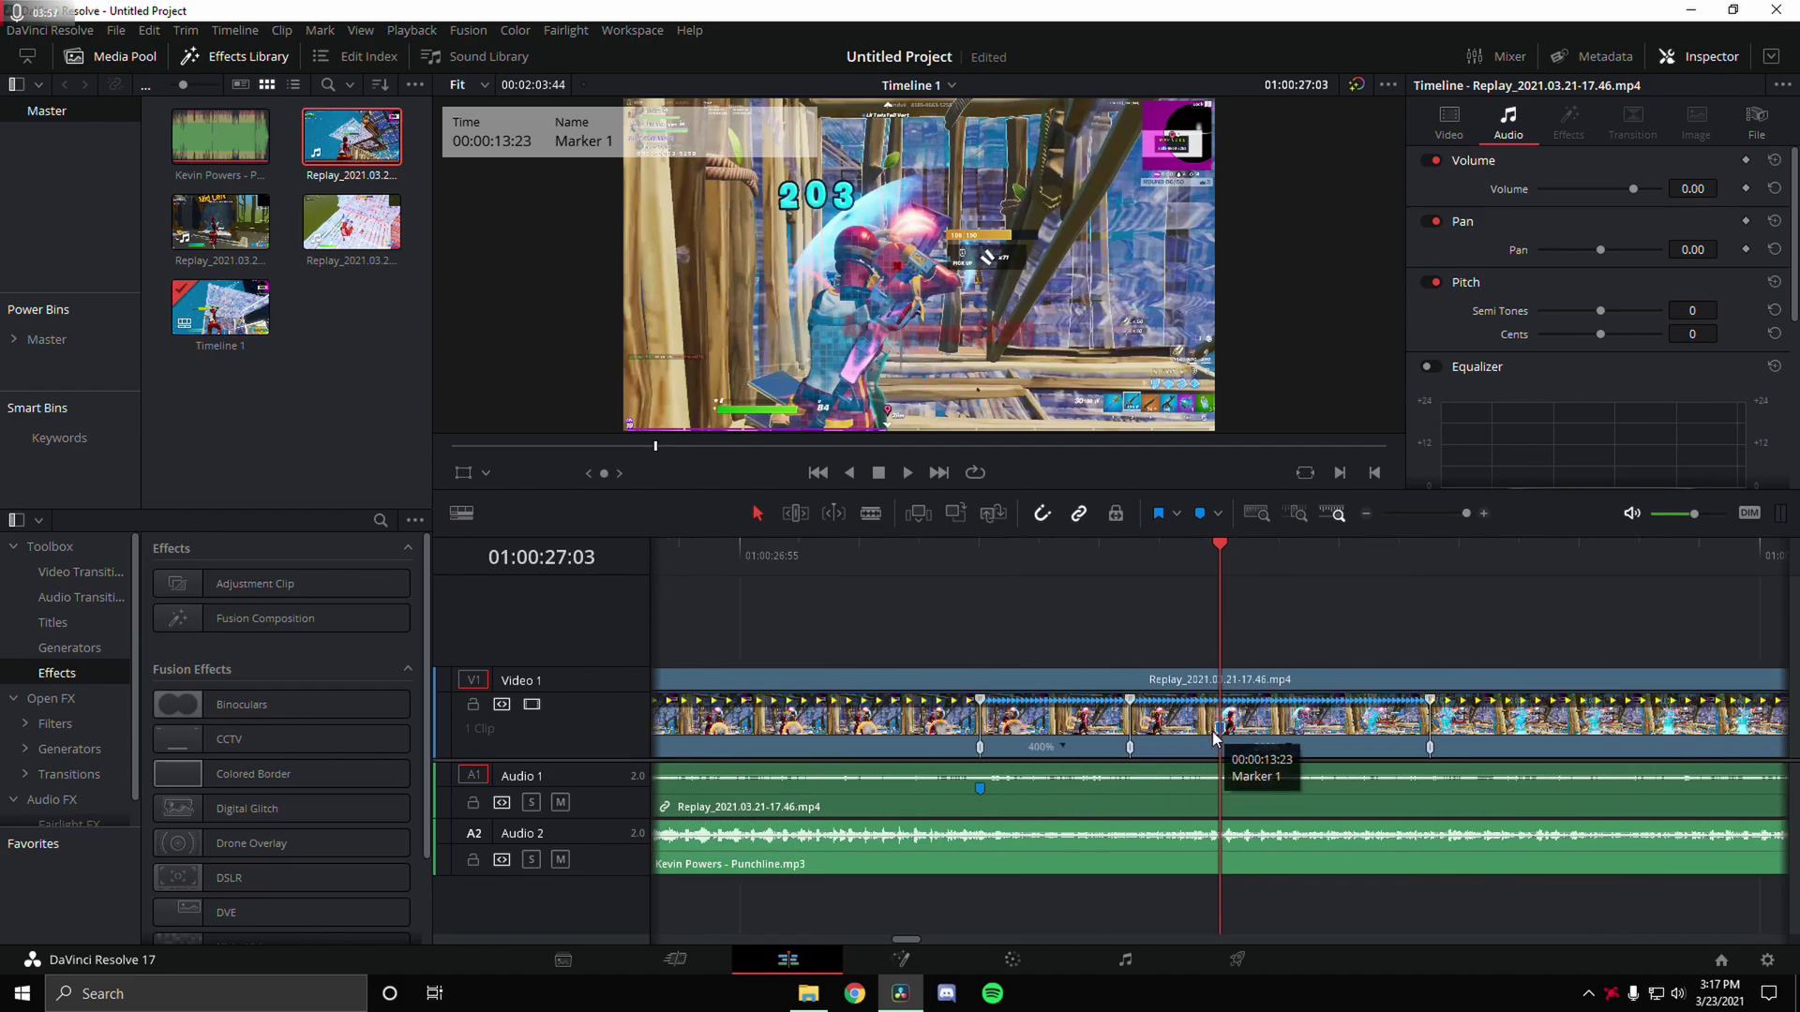